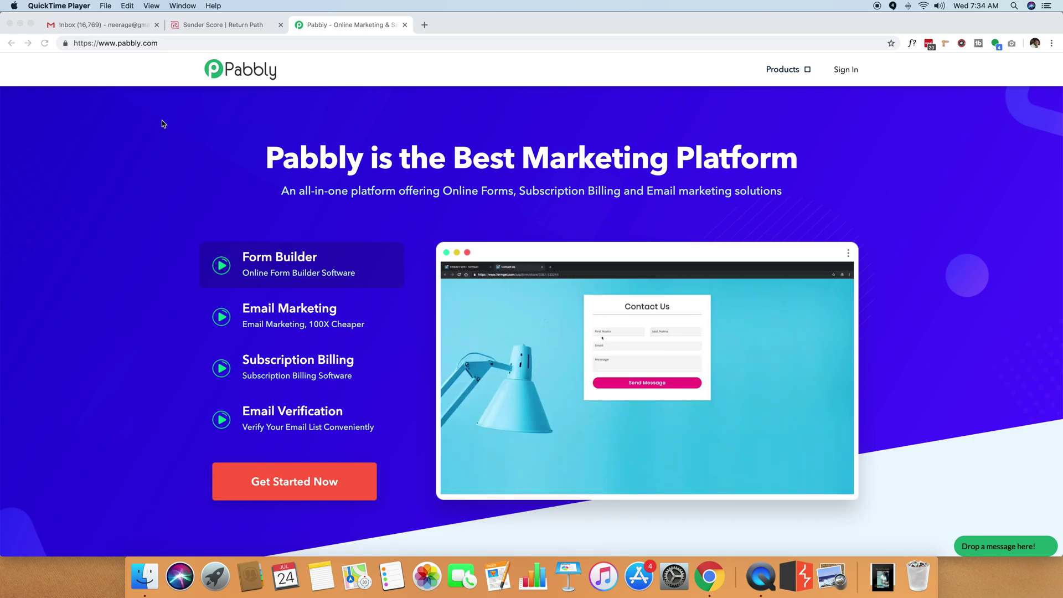
Step: Switch from the Pabbly tab to the Sender Score (senderscore.org) lookup page
click(213, 26)
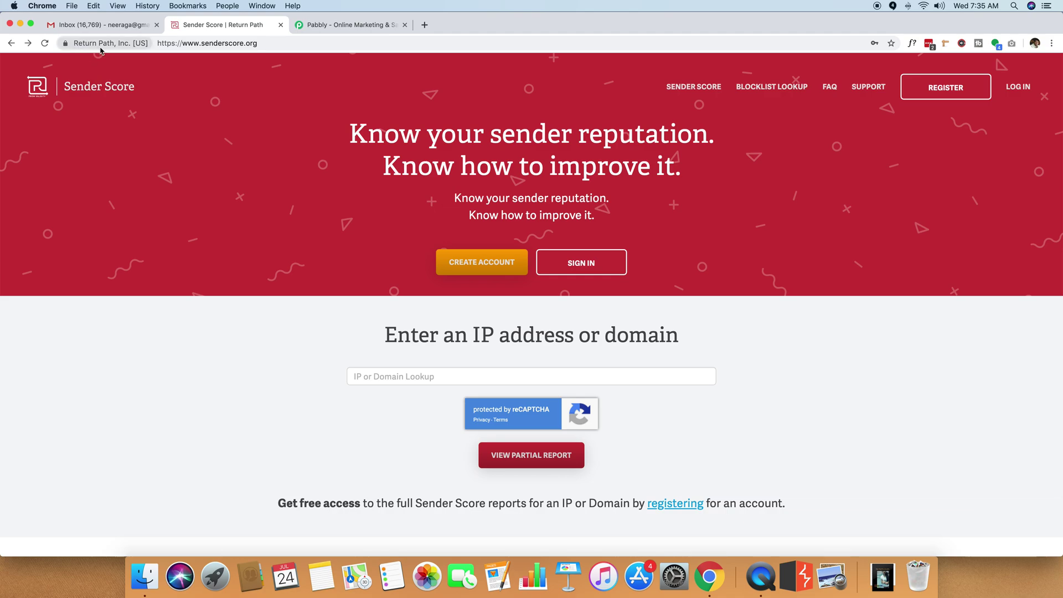
click(202, 46)
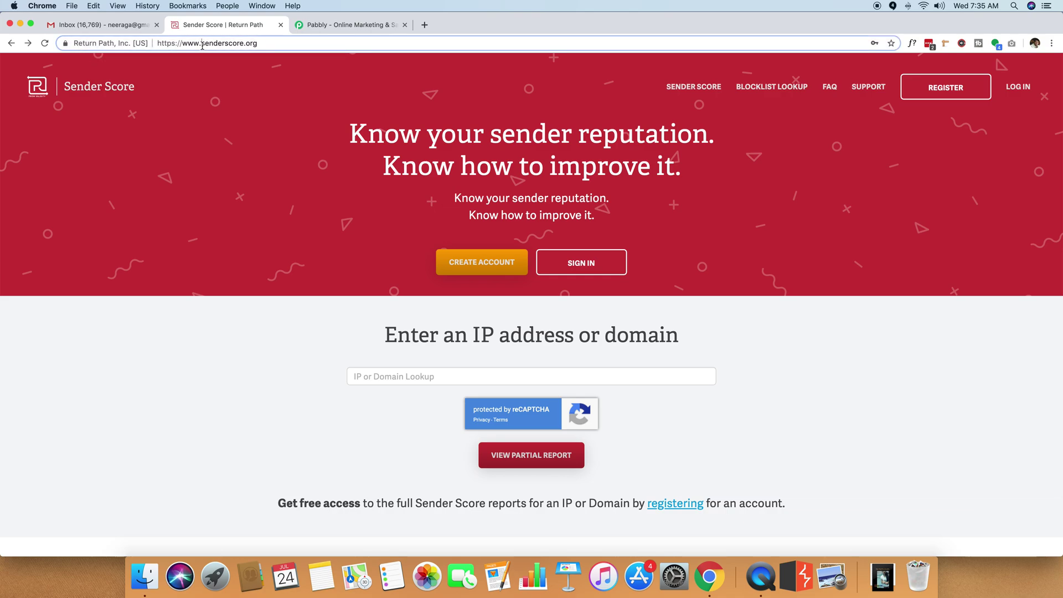
drag(202, 46, 259, 44)
click(259, 44)
click(237, 168)
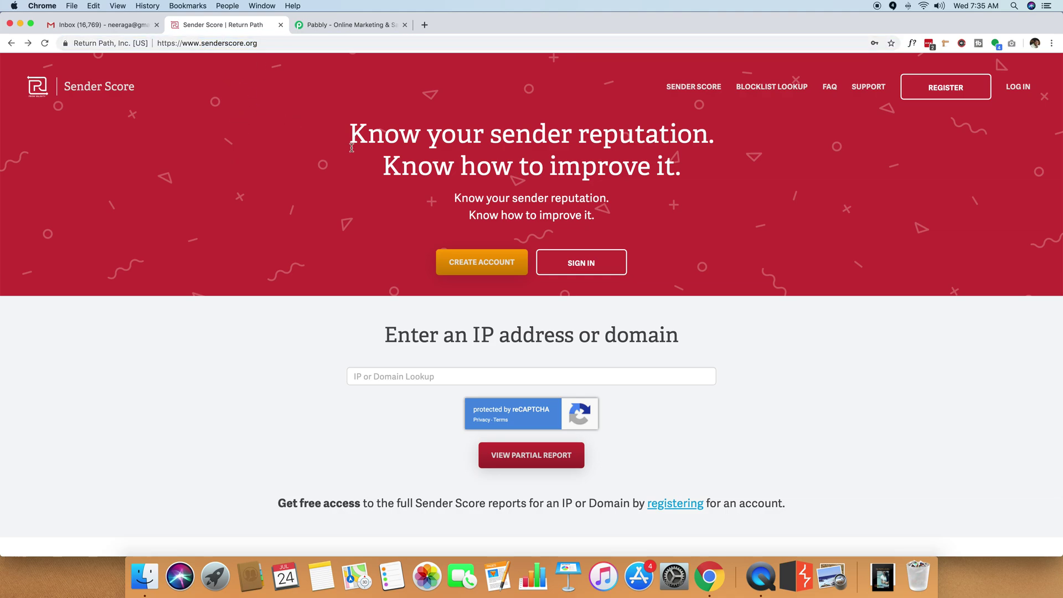
click(388, 372)
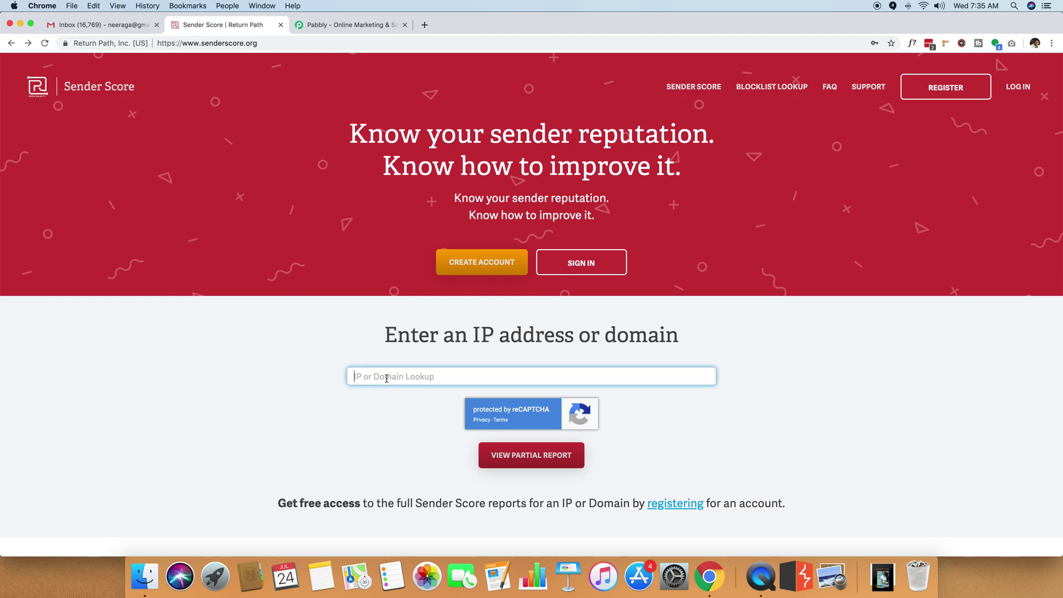
scroll(319, 327, down, 4)
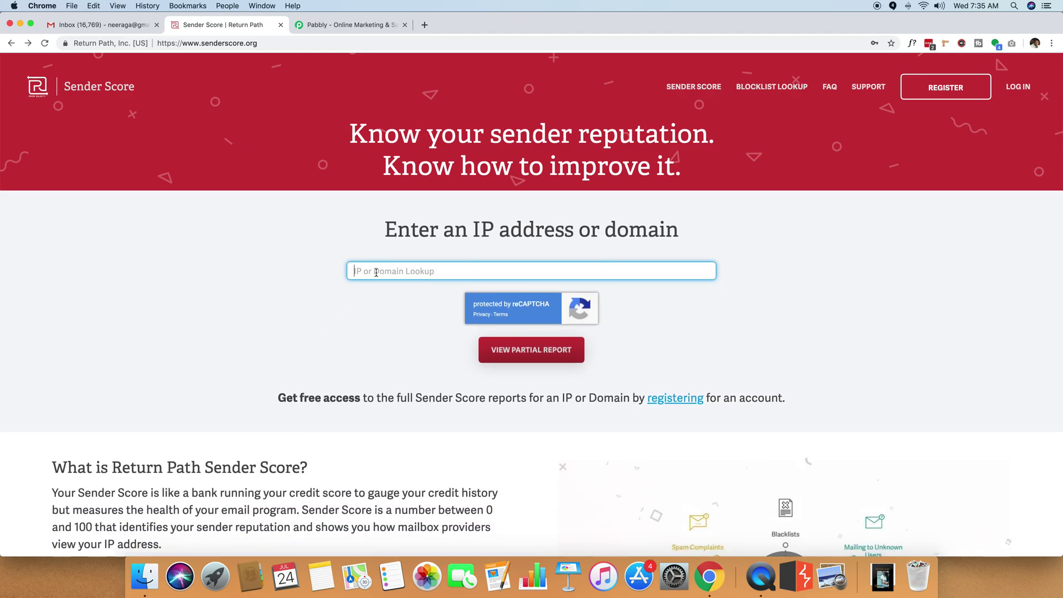
scroll(328, 304, down, 1)
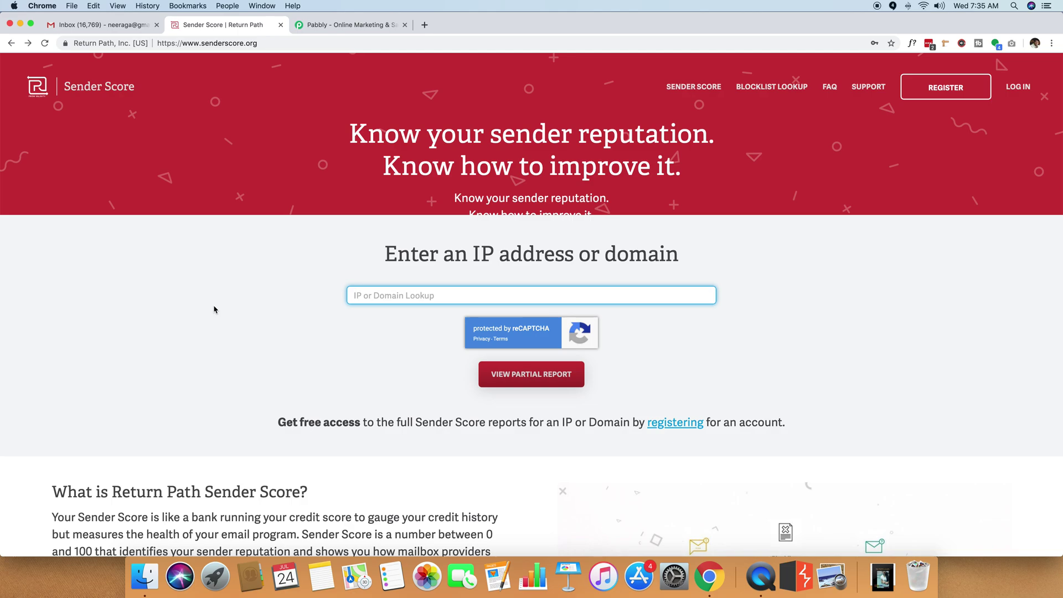
Step: Find the CKEditor Ecosystem newsletter among the Promotions emails in the Gmail inbox
click(109, 25)
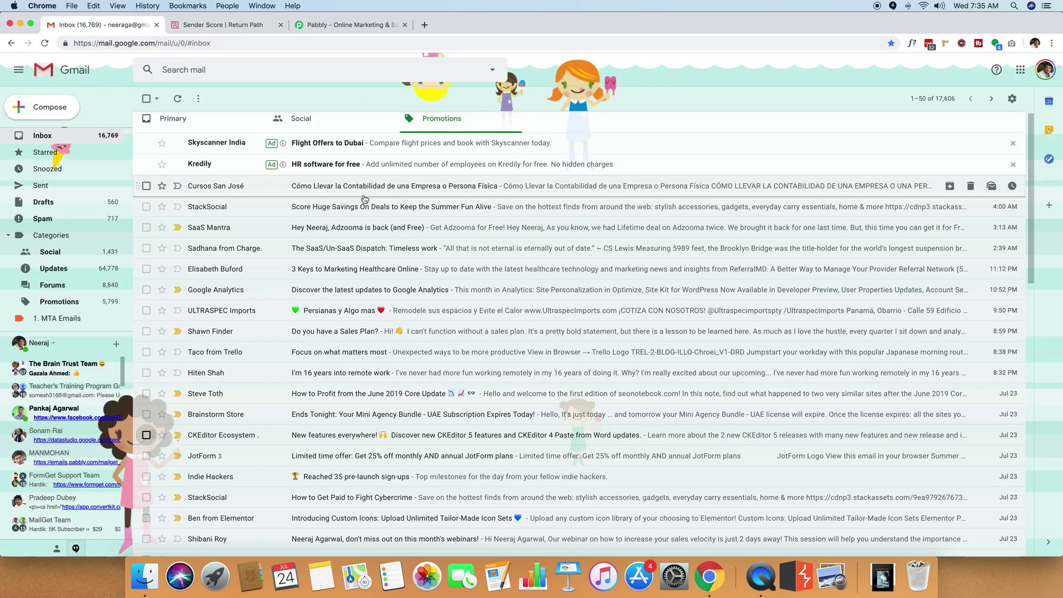
scroll(365, 199, down, 10)
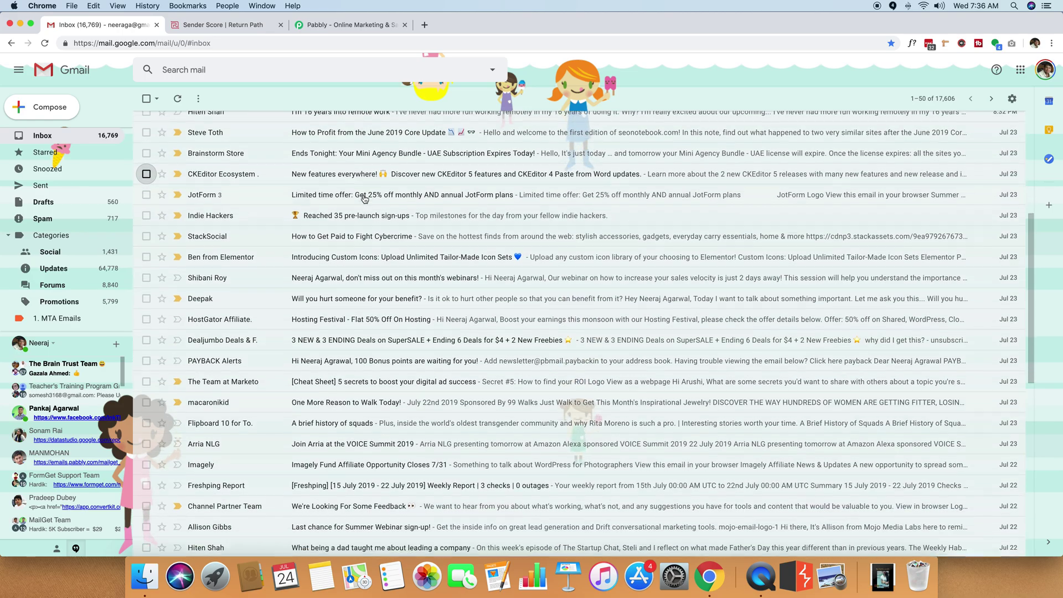
scroll(365, 199, down, 10)
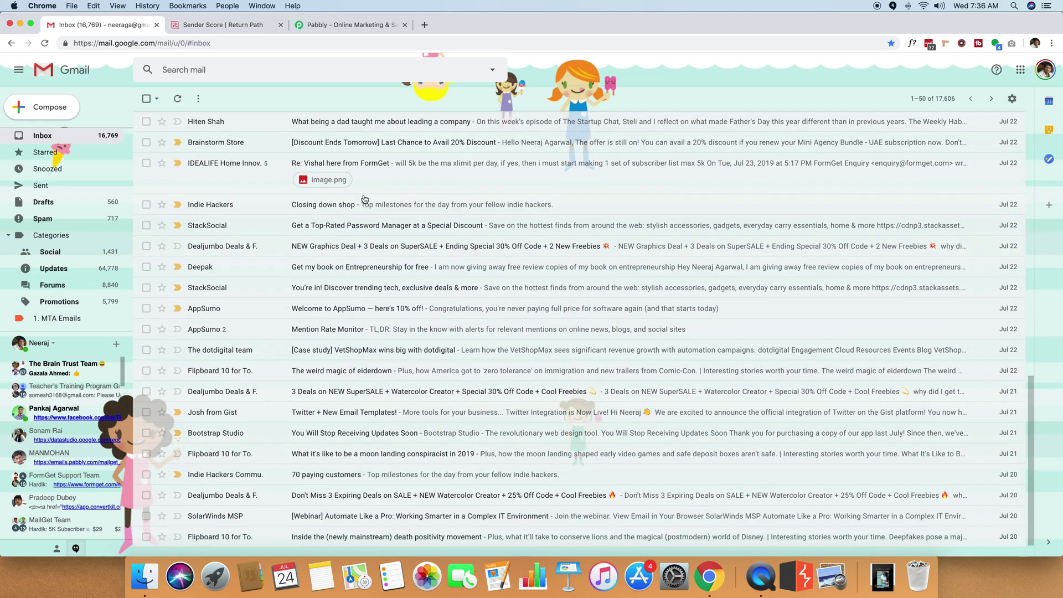
scroll(365, 200, up, 12)
scroll(365, 200, up, 5)
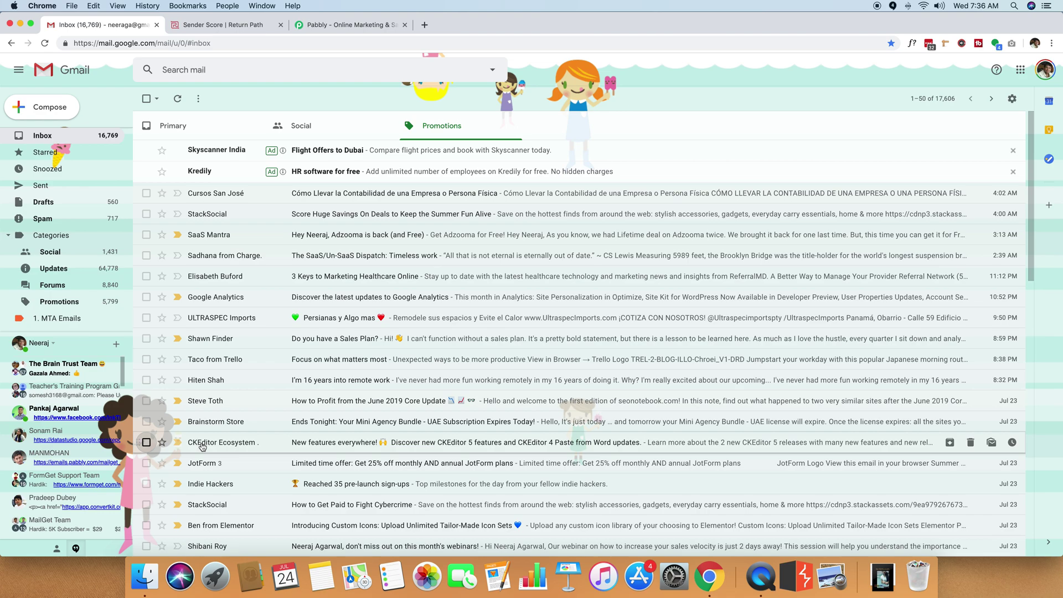
click(146, 443)
click(146, 443)
mouse_move(249, 447)
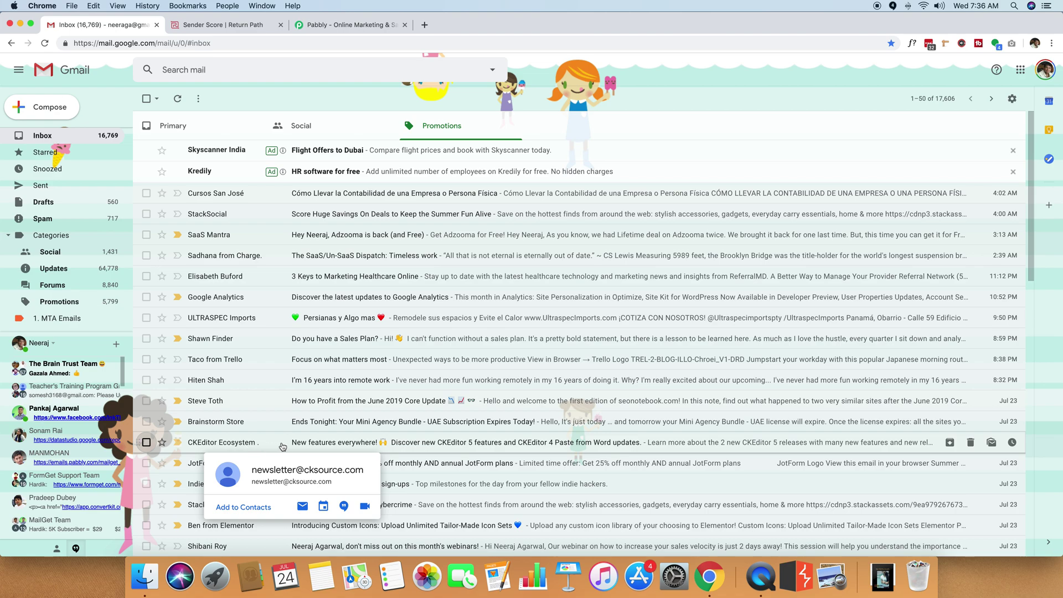
Step: Open the CKEditor Ecosystem newsletter and expand its full sender details
click(329, 447)
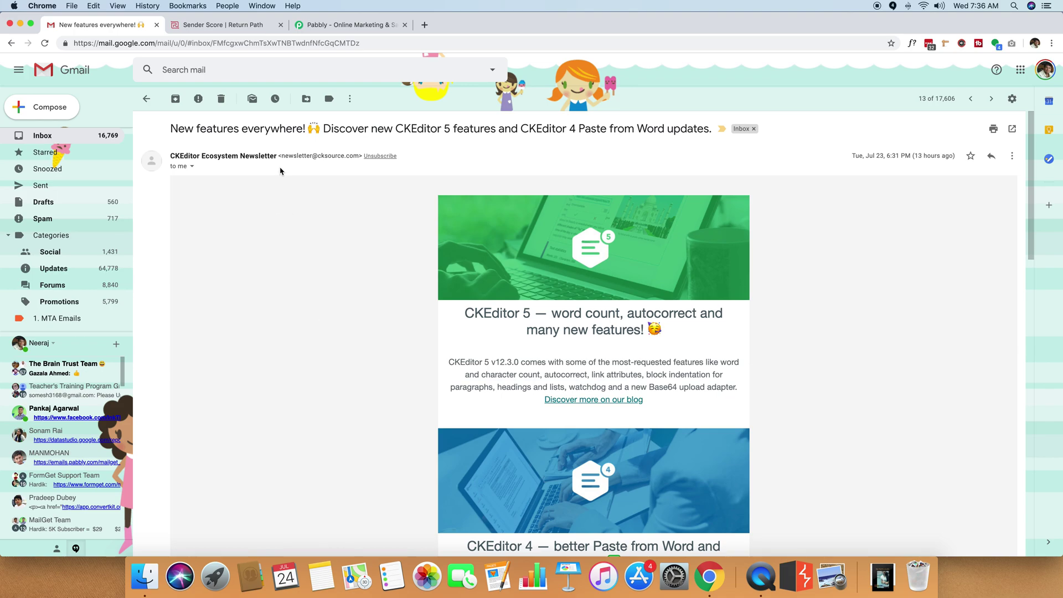
drag(282, 156, 358, 156)
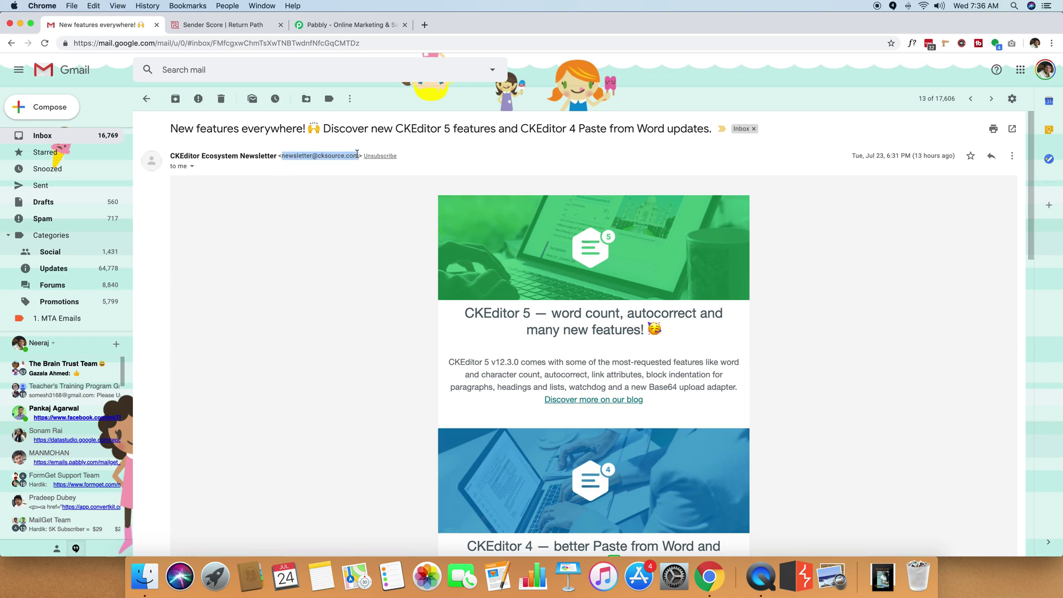
click(332, 214)
click(192, 166)
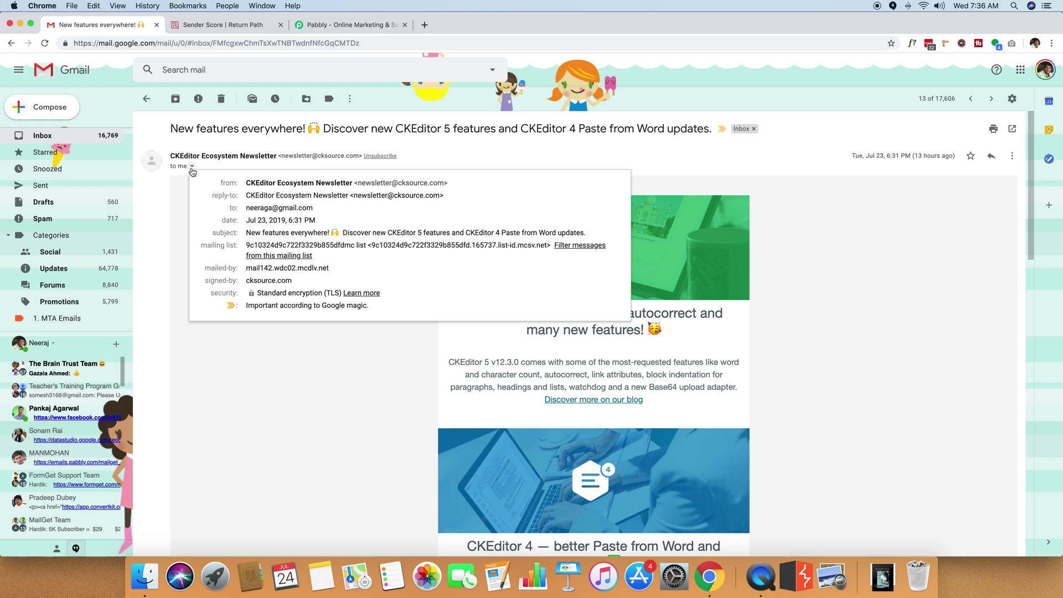
click(193, 163)
click(192, 162)
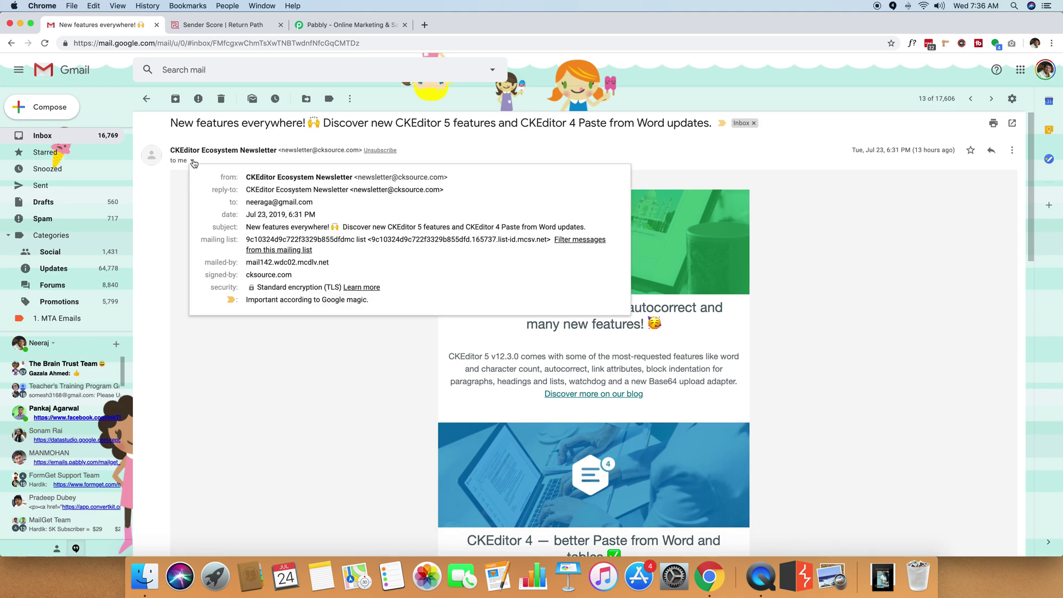
click(193, 163)
click(193, 164)
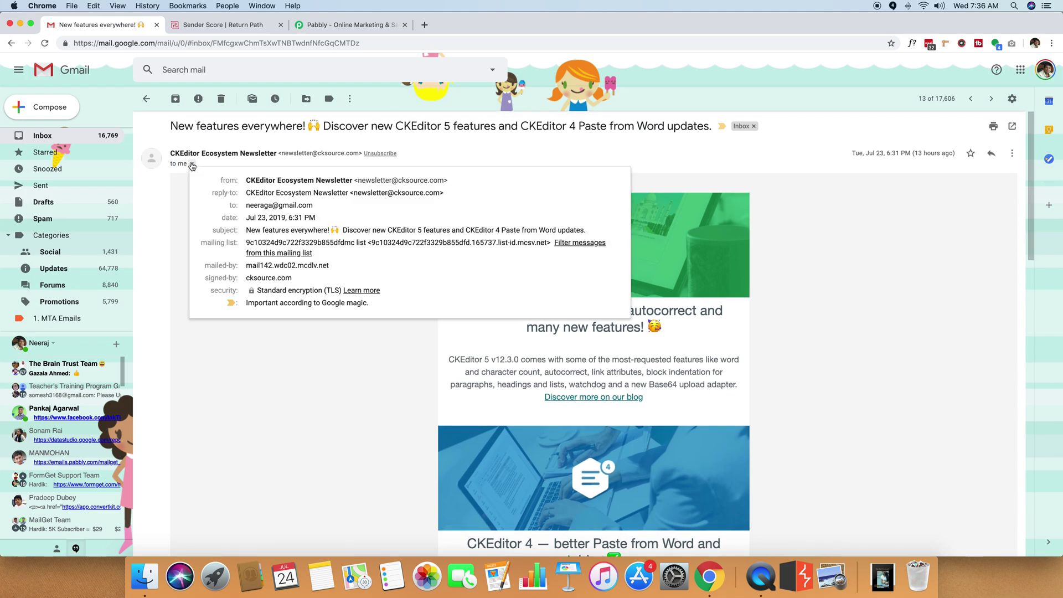
Step: Inspect the mailed-by server, mail142.wdc02.mcdlv.net, in the sender details
scroll(290, 237, down, 1)
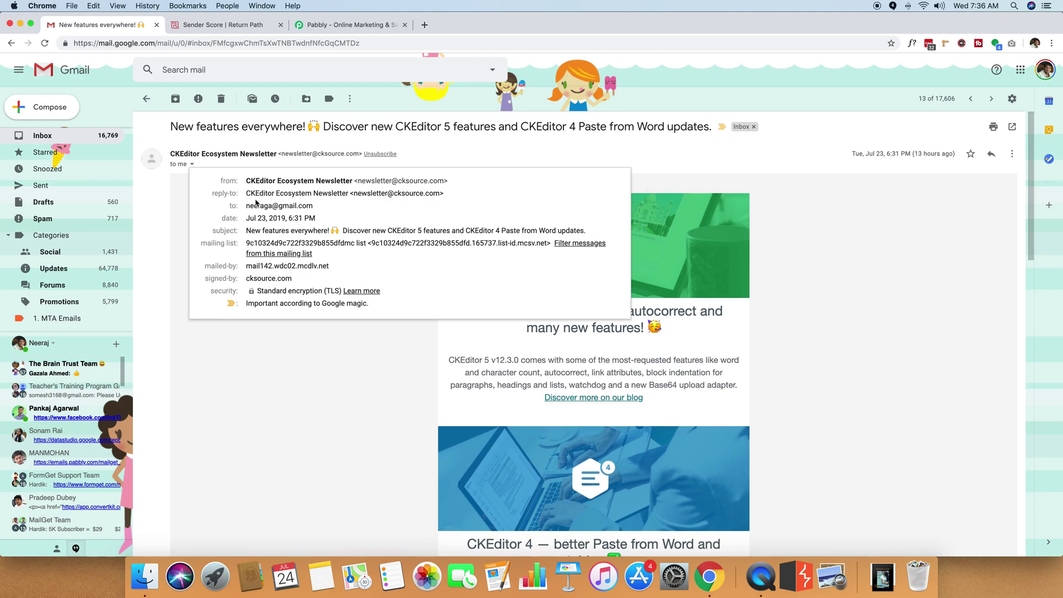
scroll(255, 201, up, 1)
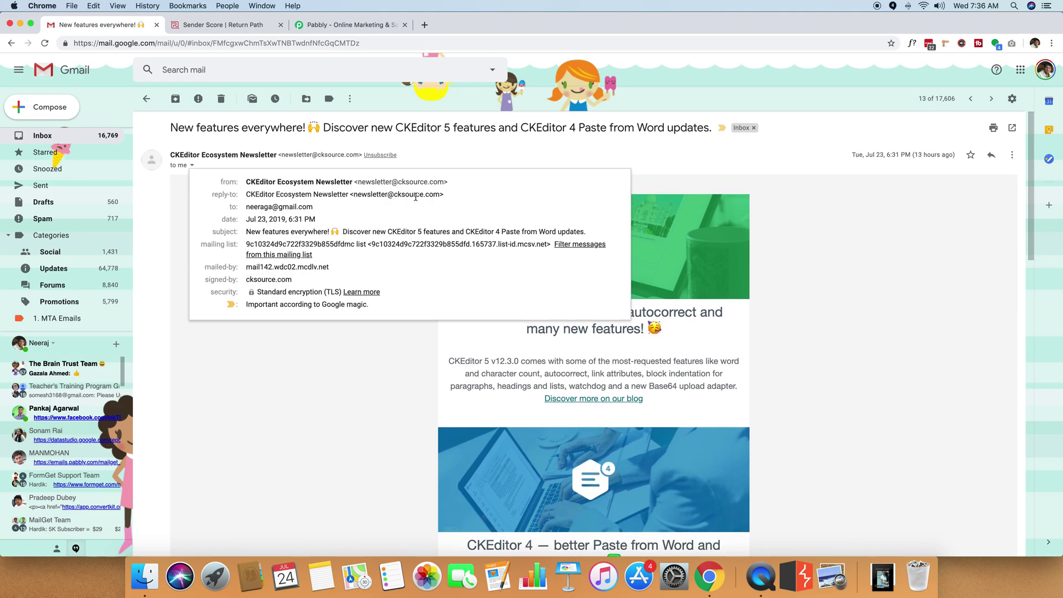
scroll(300, 242, down, 1)
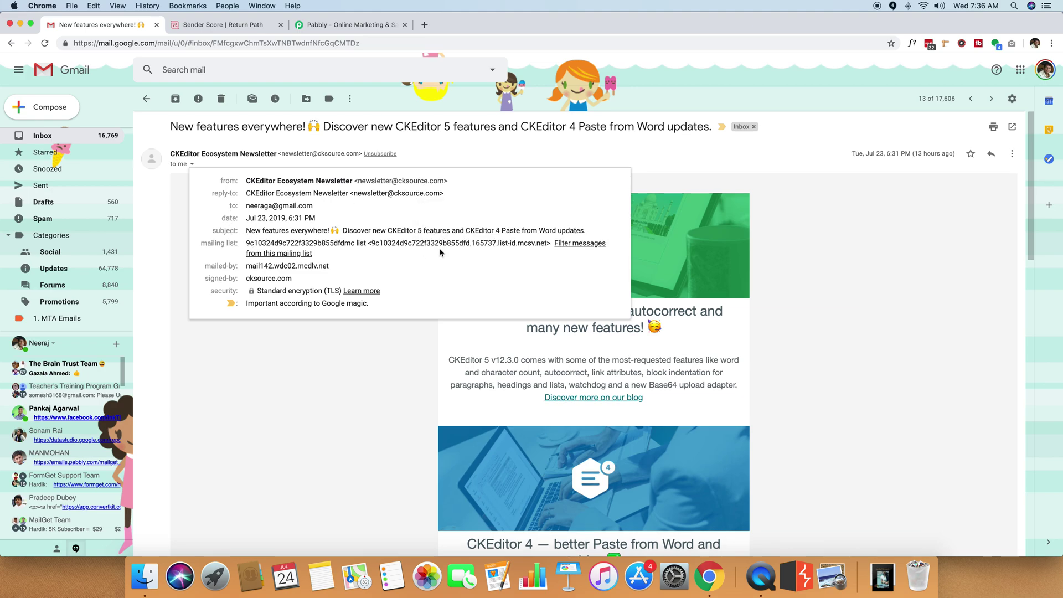
click(251, 272)
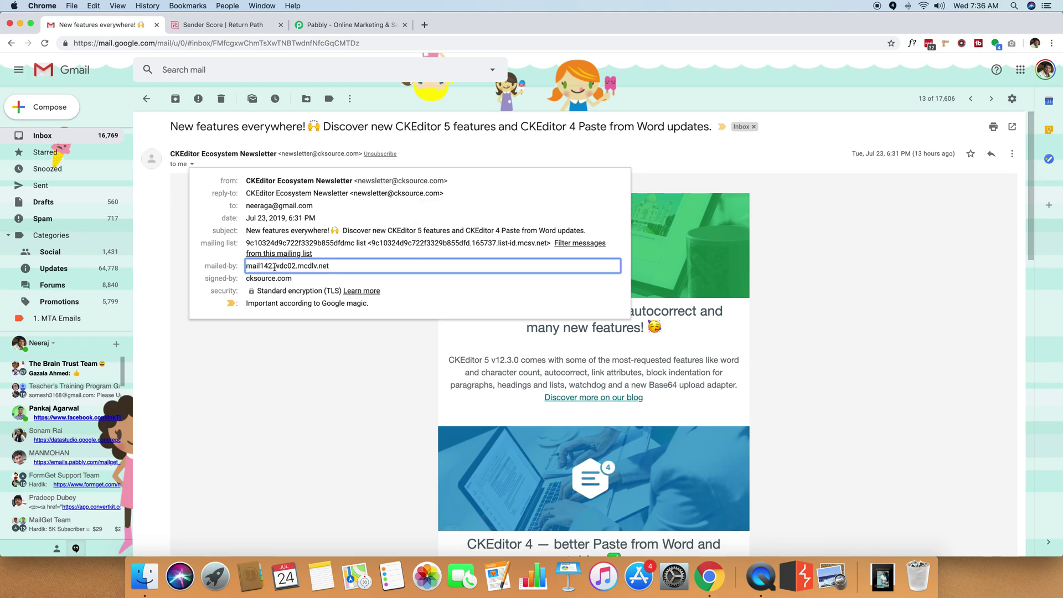
drag(340, 270, 242, 268)
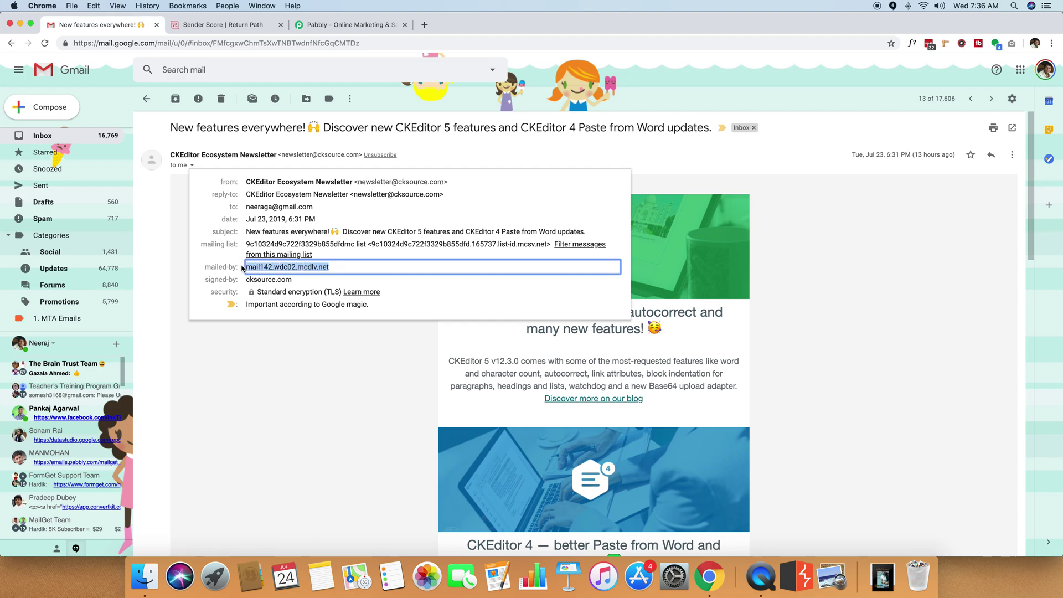
click(251, 269)
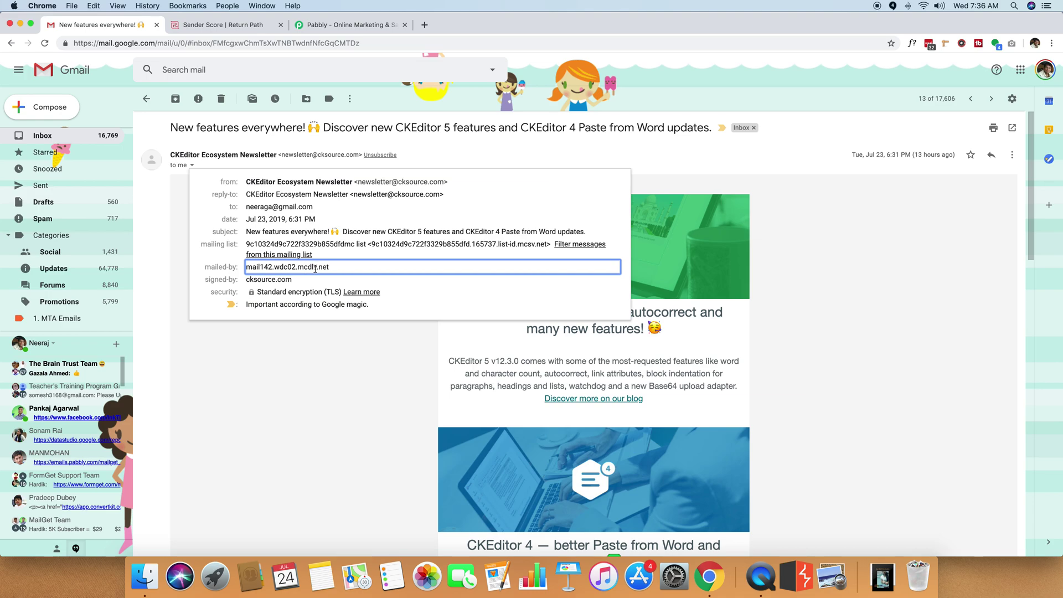
scroll(327, 350, down, 1)
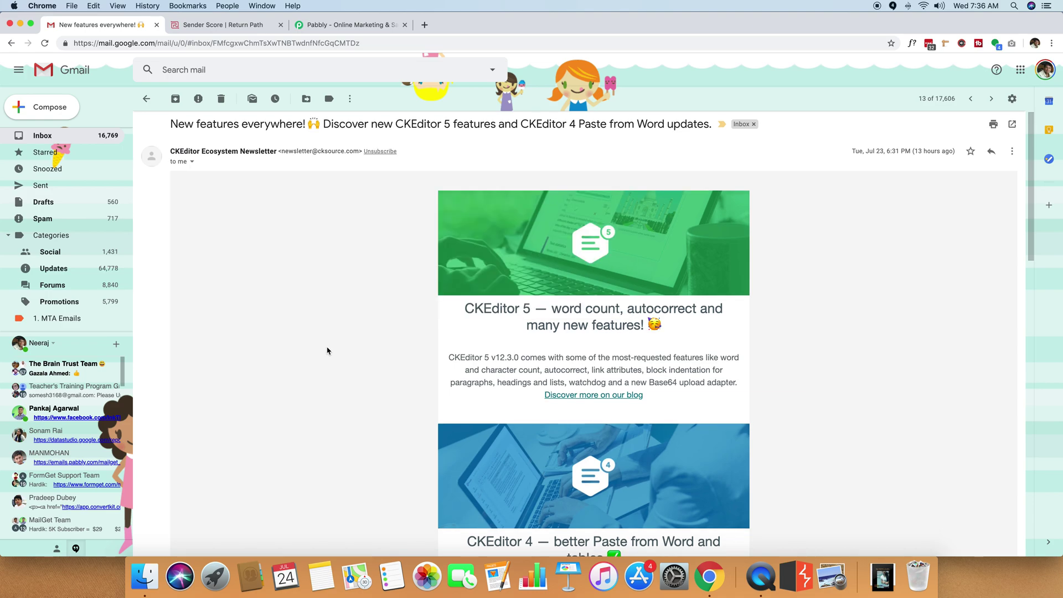
scroll(327, 351, up, 1)
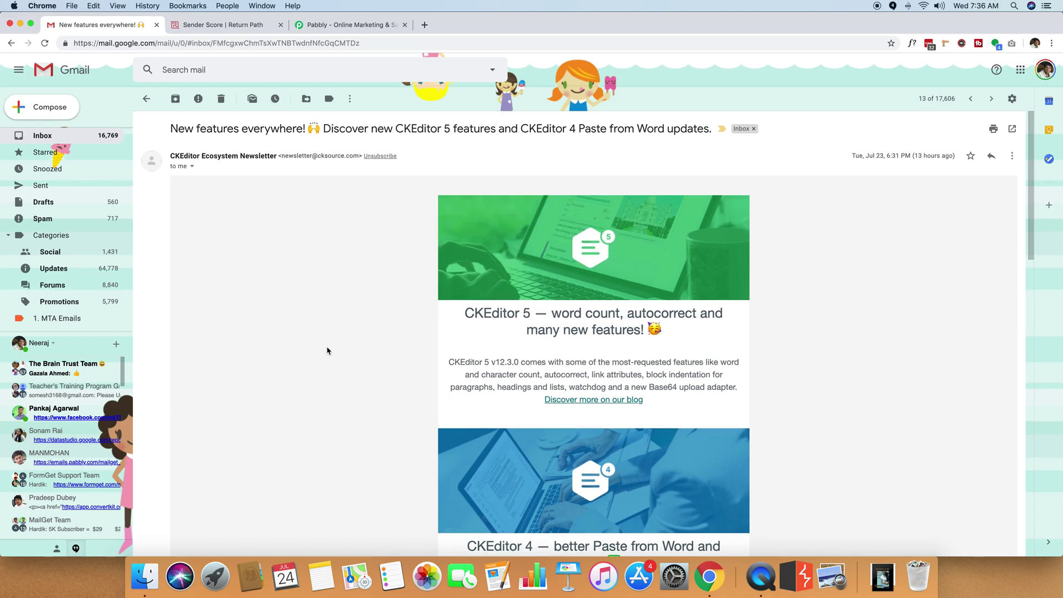
Step: Open the message's original headers and cross-check the mailed-by server in the email
click(1013, 159)
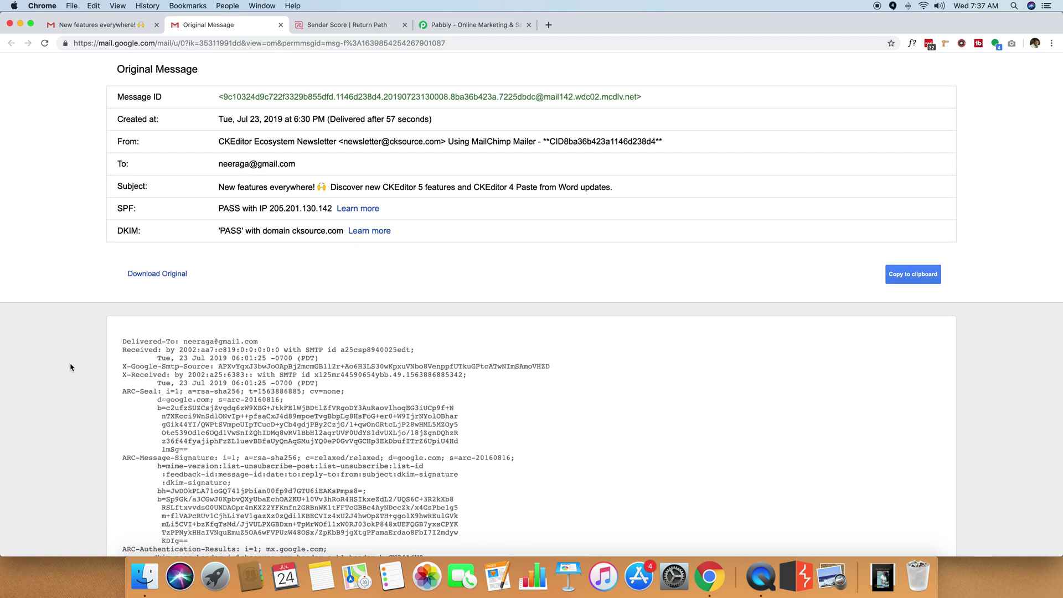
scroll(71, 367, down, 4)
scroll(71, 368, down, 1)
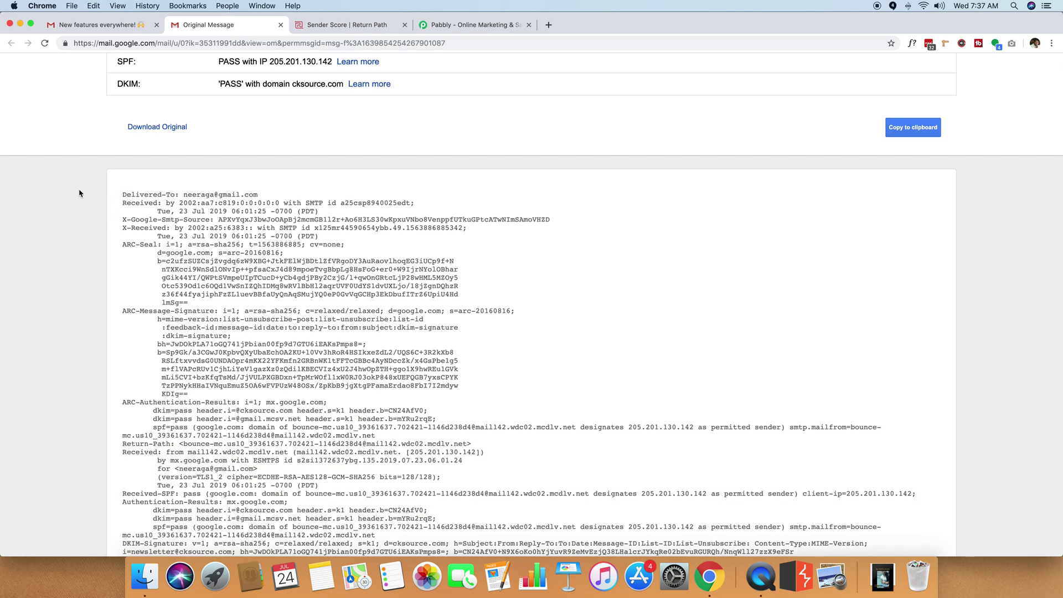
scroll(984, 294, down, 2)
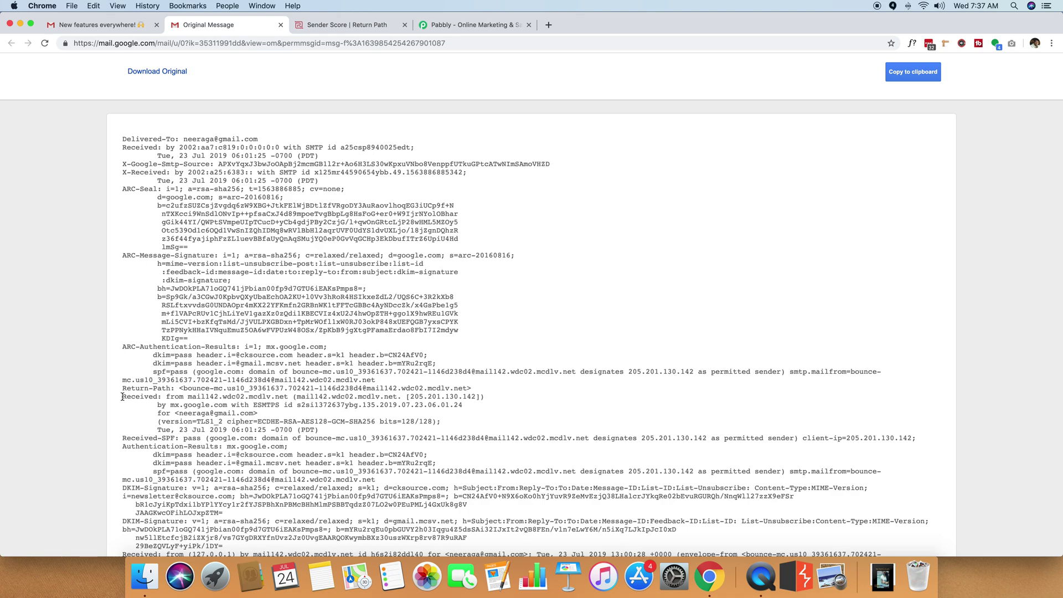
drag(122, 397, 289, 397)
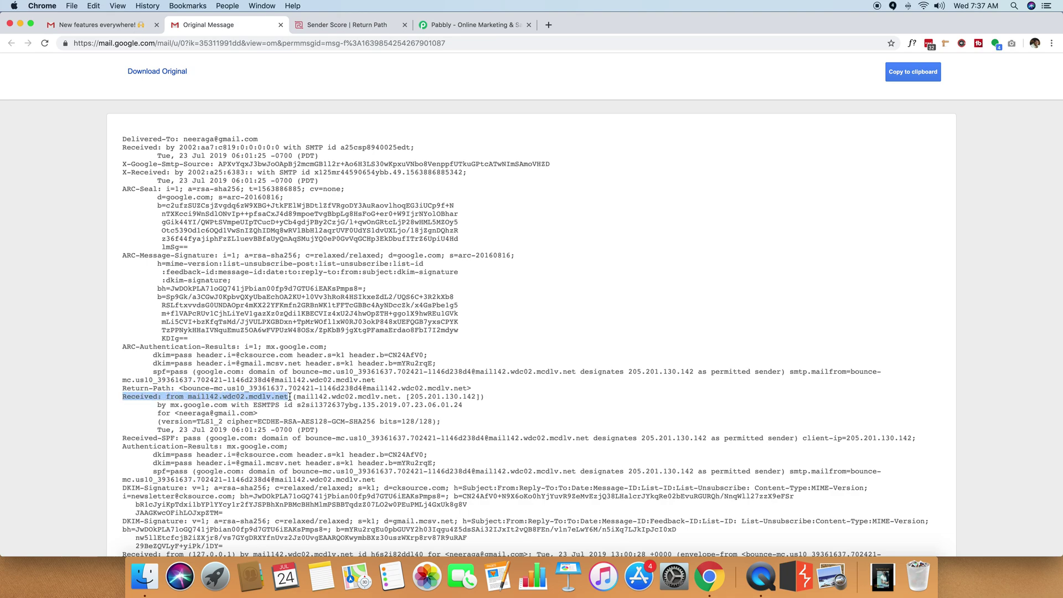
click(111, 25)
click(192, 166)
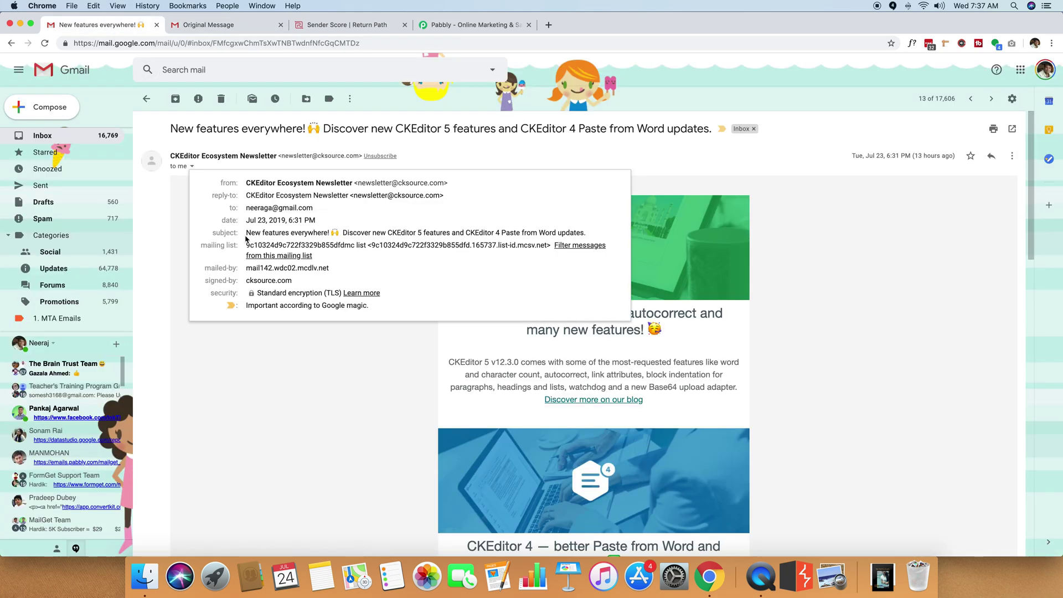
drag(249, 268, 366, 271)
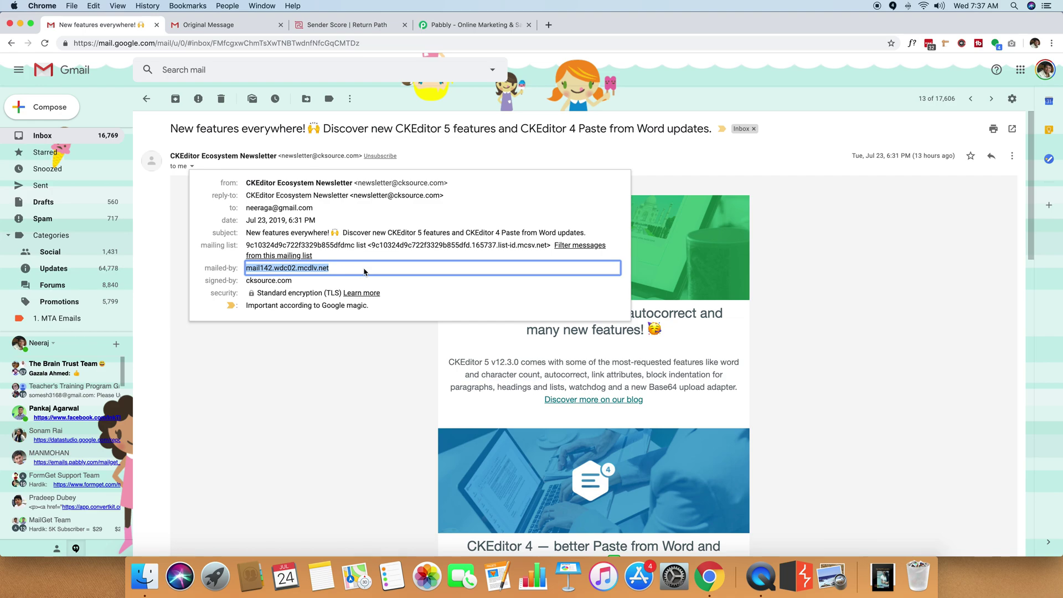
Step: Copy the sending IP 205.201.130.142 from the Received header line
click(209, 24)
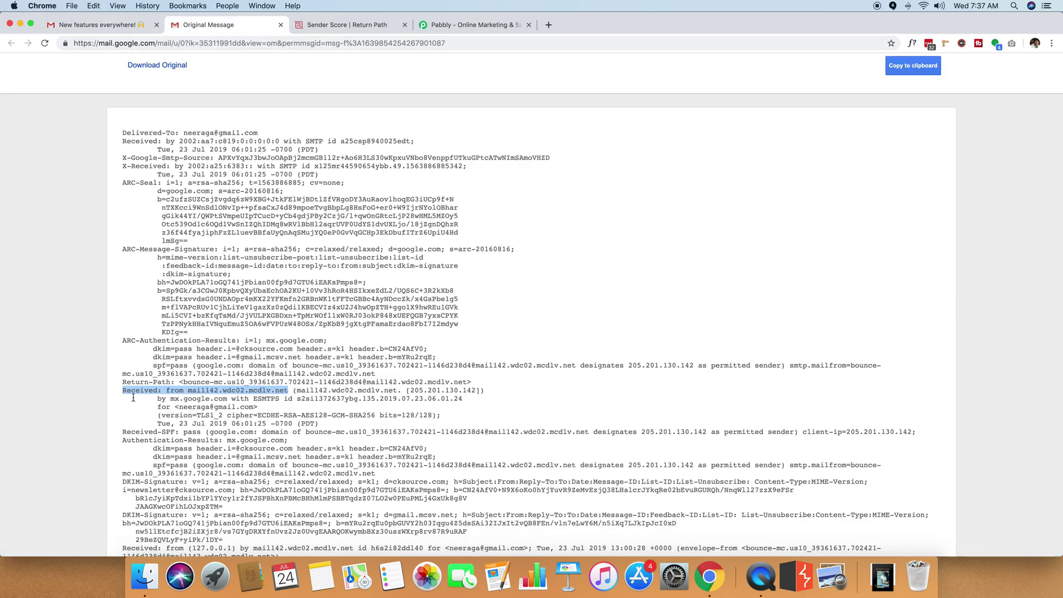
drag(189, 393, 281, 393)
drag(411, 390, 475, 391)
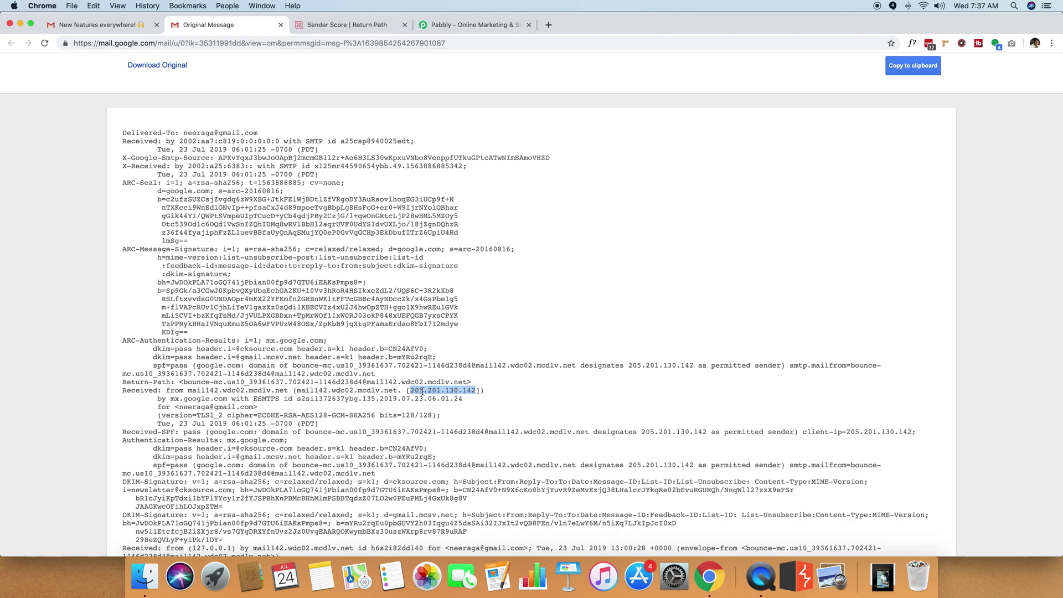
right_click(423, 391)
click(440, 411)
scroll(440, 411, up, 3)
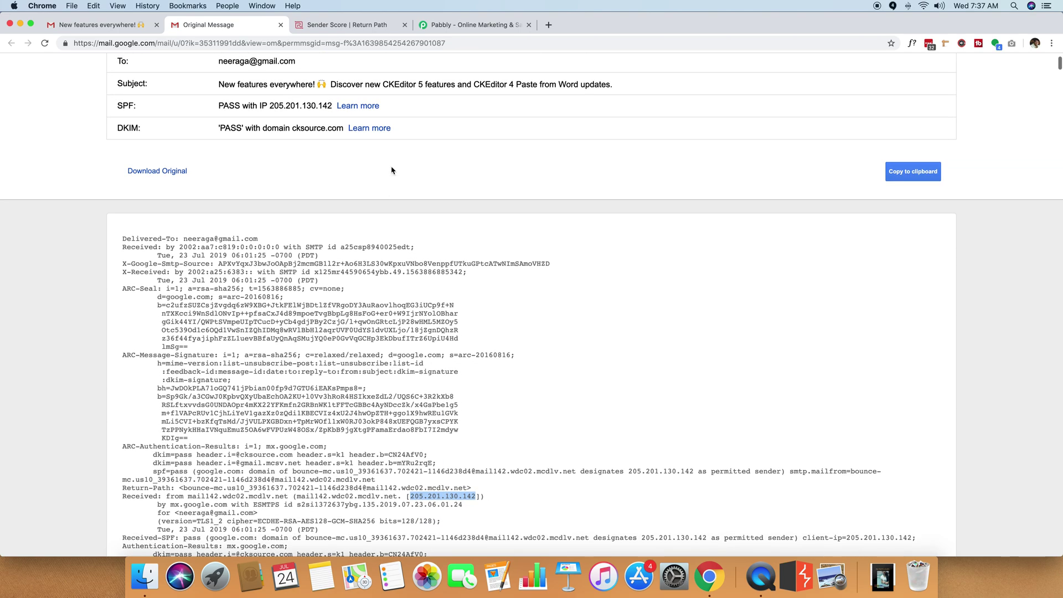
Step: Paste 205.201.130.142 into Sender Score and view its partial report, scoring 97
click(332, 25)
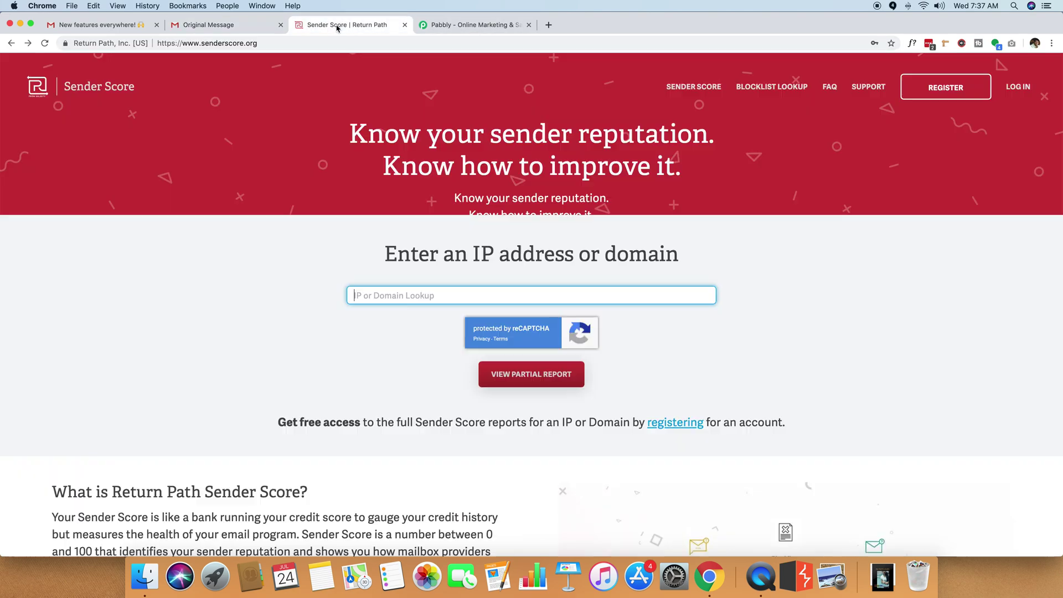
right_click(376, 295)
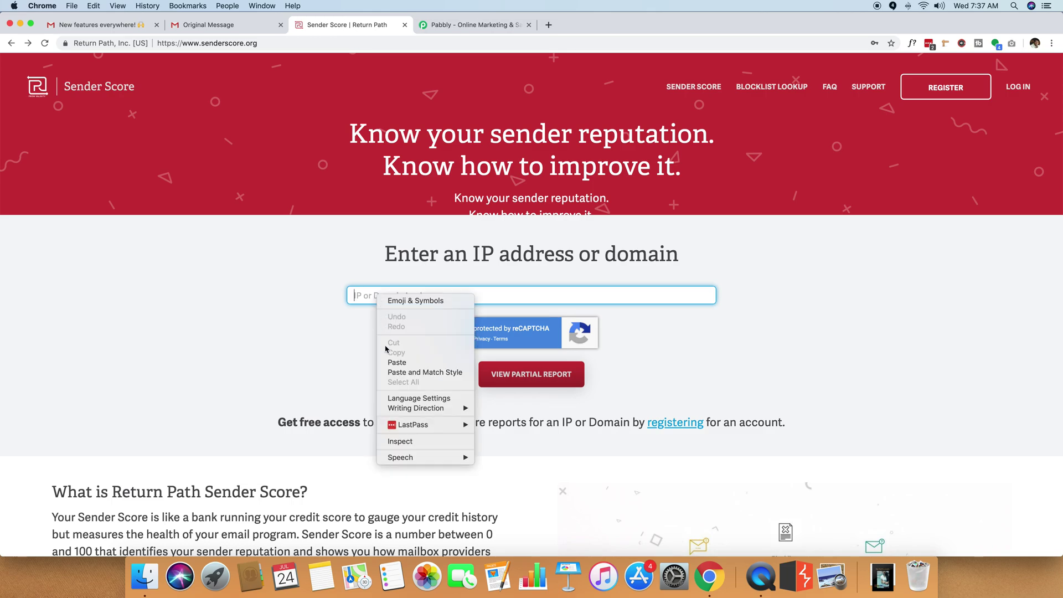
click(387, 362)
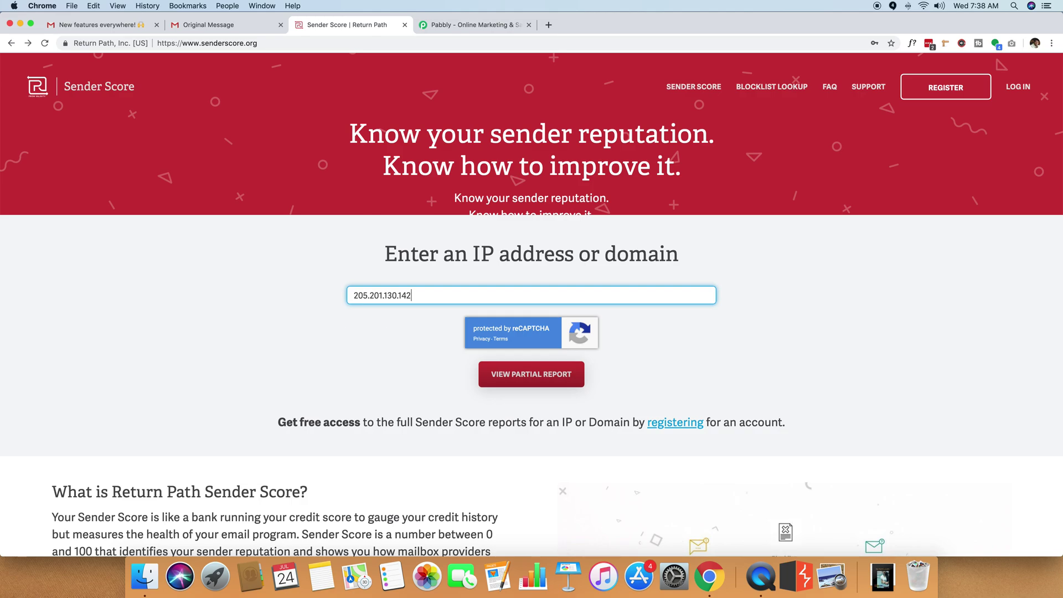
click(536, 368)
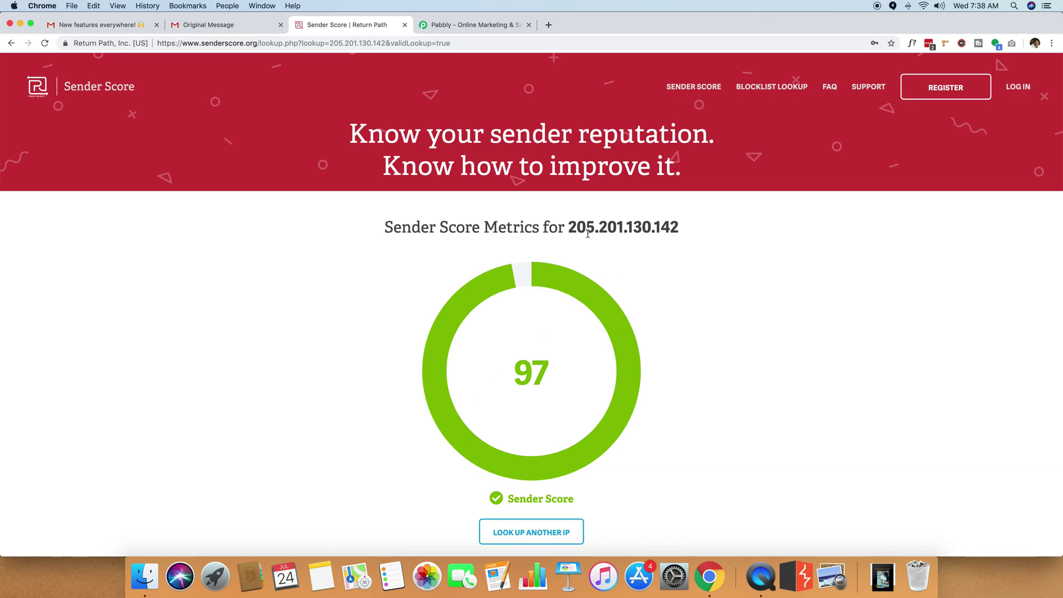
Step: Review the report's metrics and score/volume chart down to the Reputation Measures sample data
drag(570, 226, 714, 230)
click(718, 232)
scroll(718, 231, down, 10)
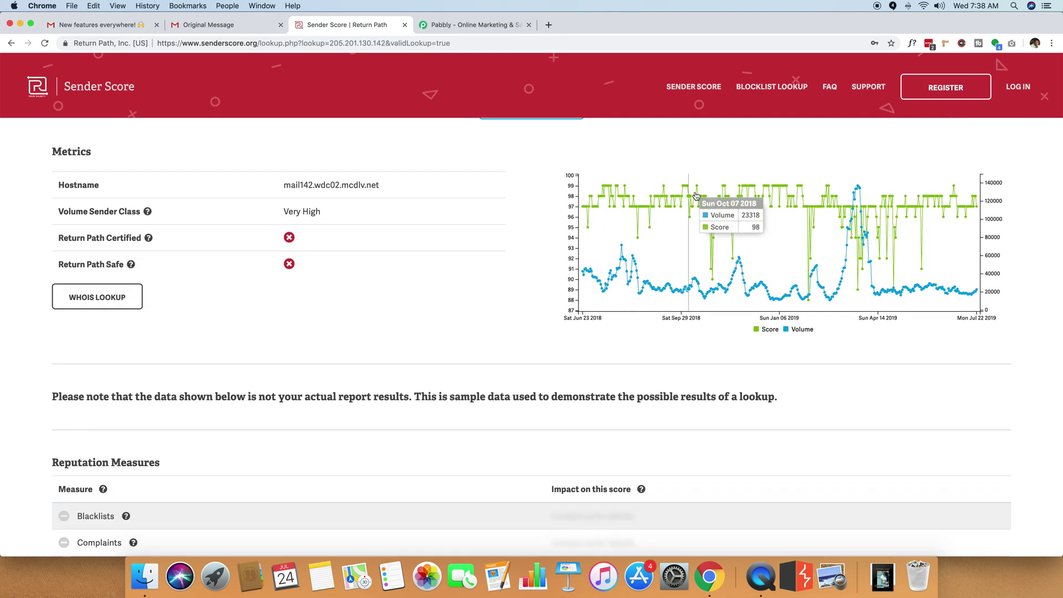
scroll(728, 199, down, 1)
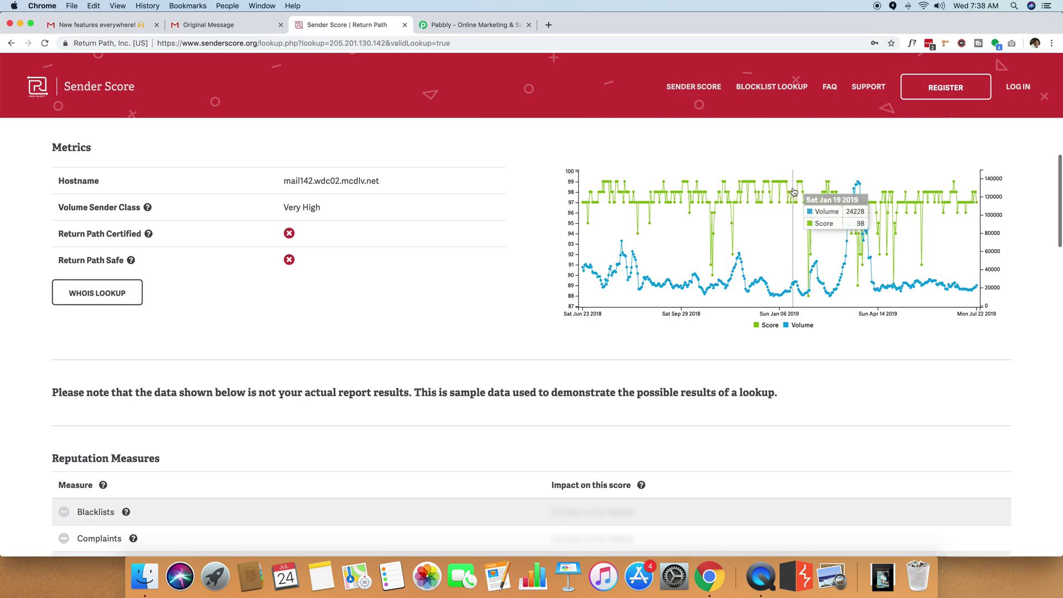
mouse_move(859, 186)
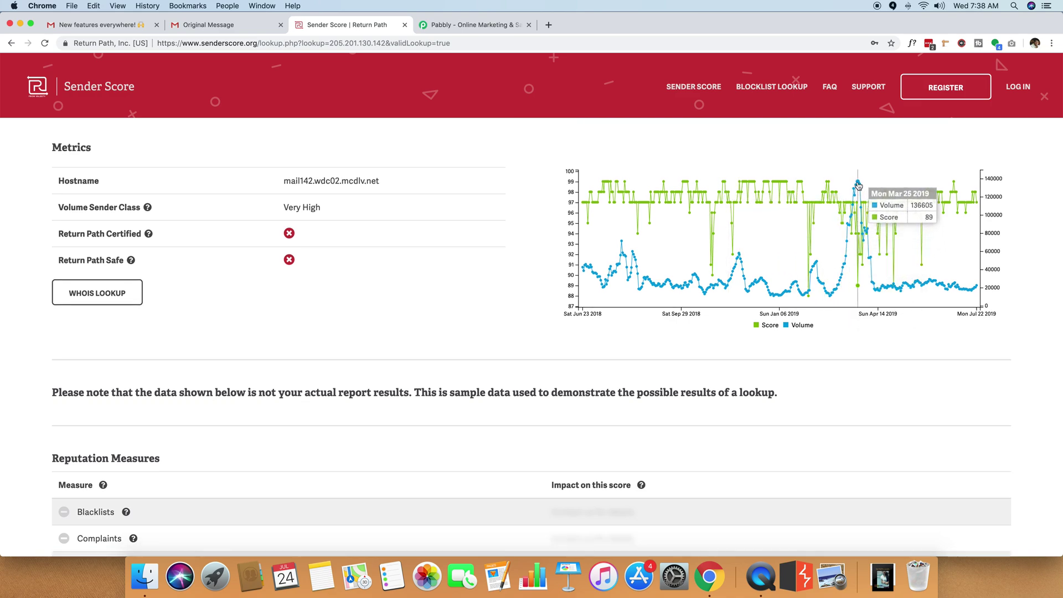
scroll(859, 185, down, 1)
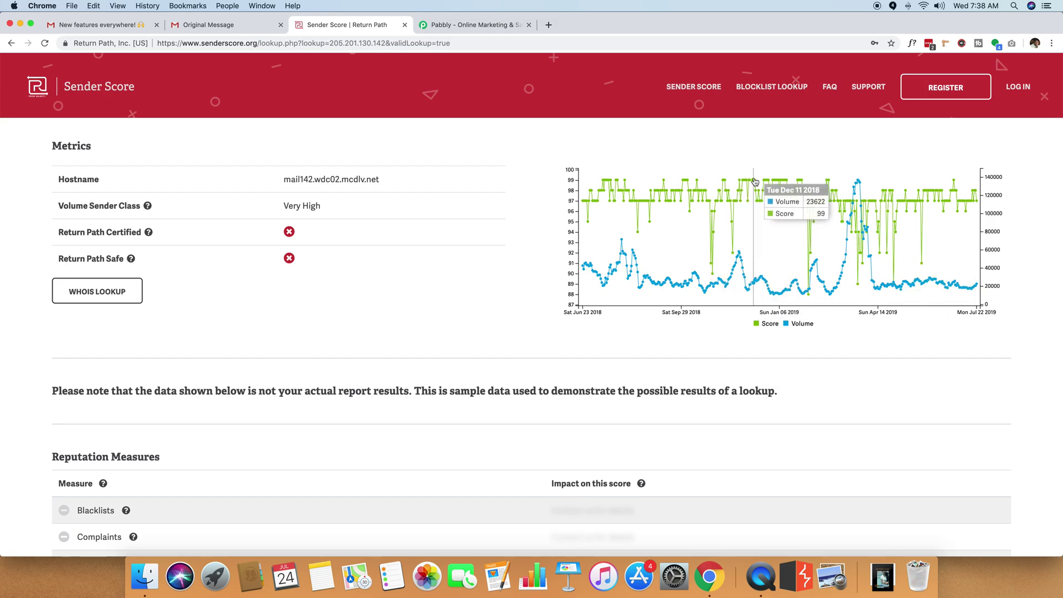
scroll(345, 284, down, 7)
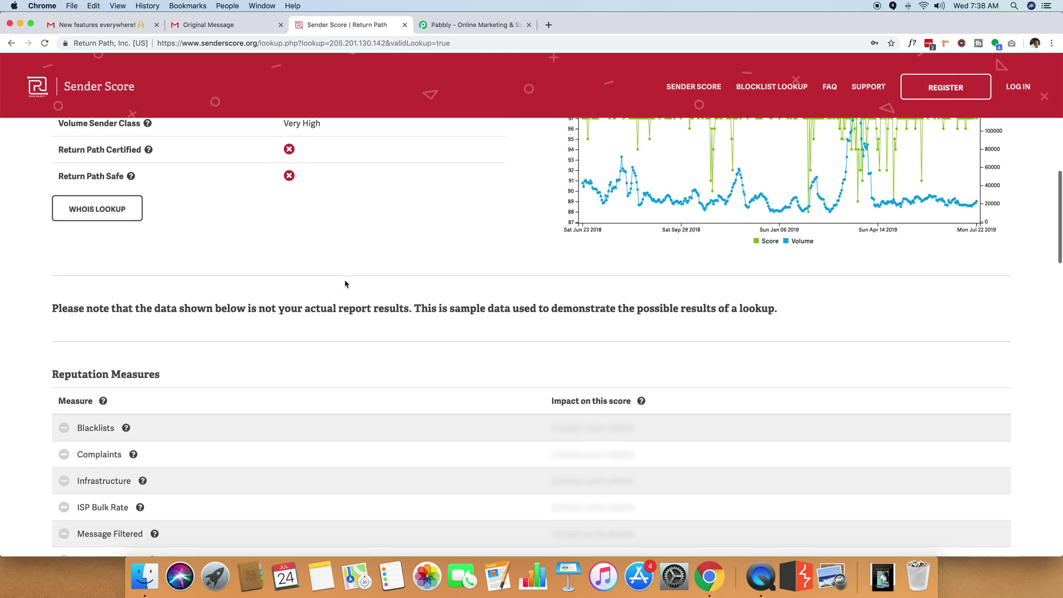
scroll(345, 284, up, 3)
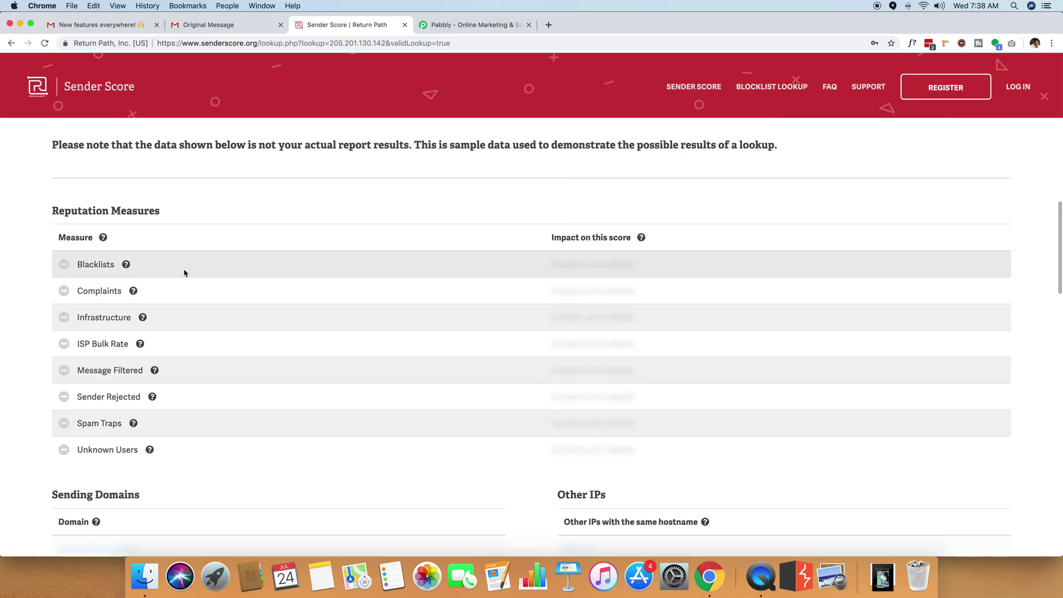
Step: Sign in to Sender Score, paste 205.201.130.142 again and request its full report
click(1025, 91)
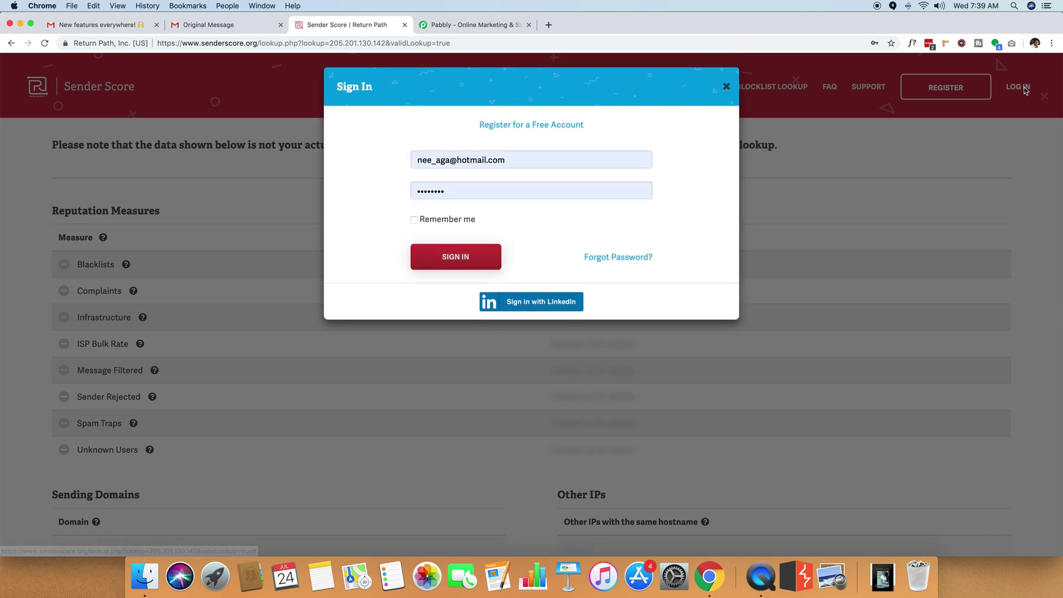
click(453, 255)
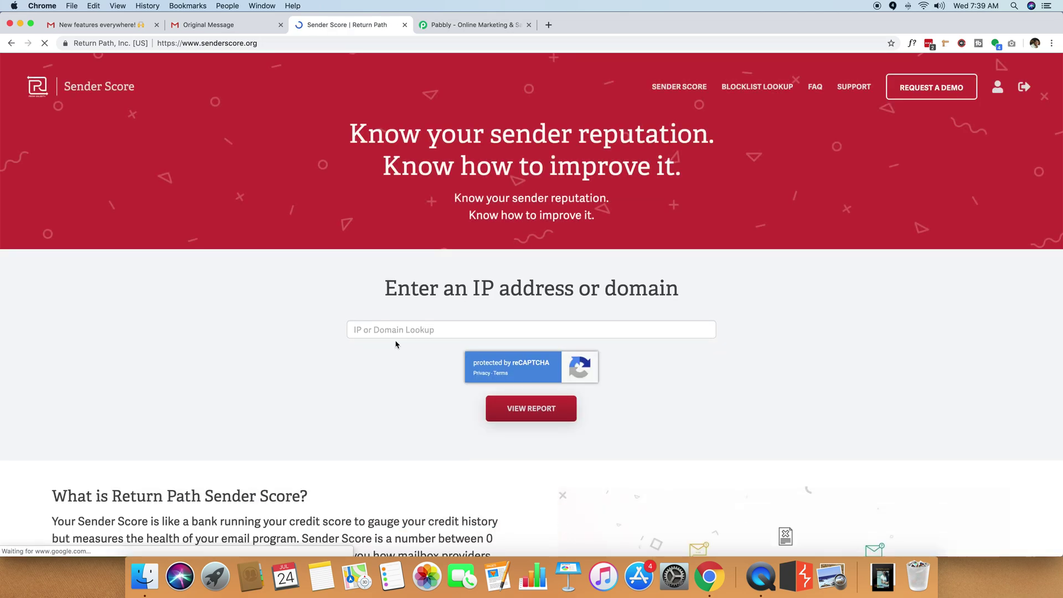
click(395, 335)
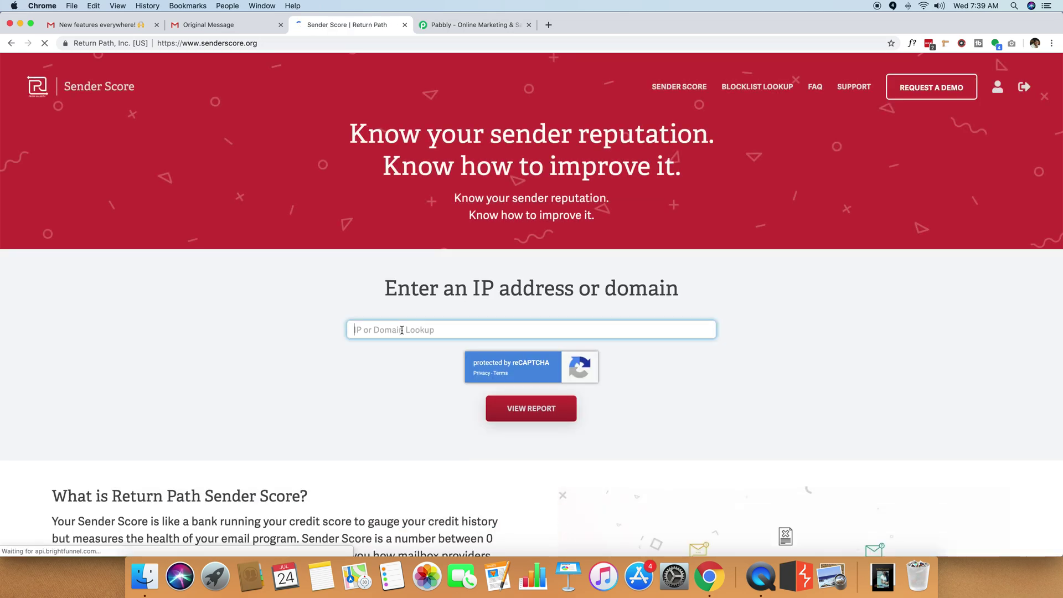
key(super+v)
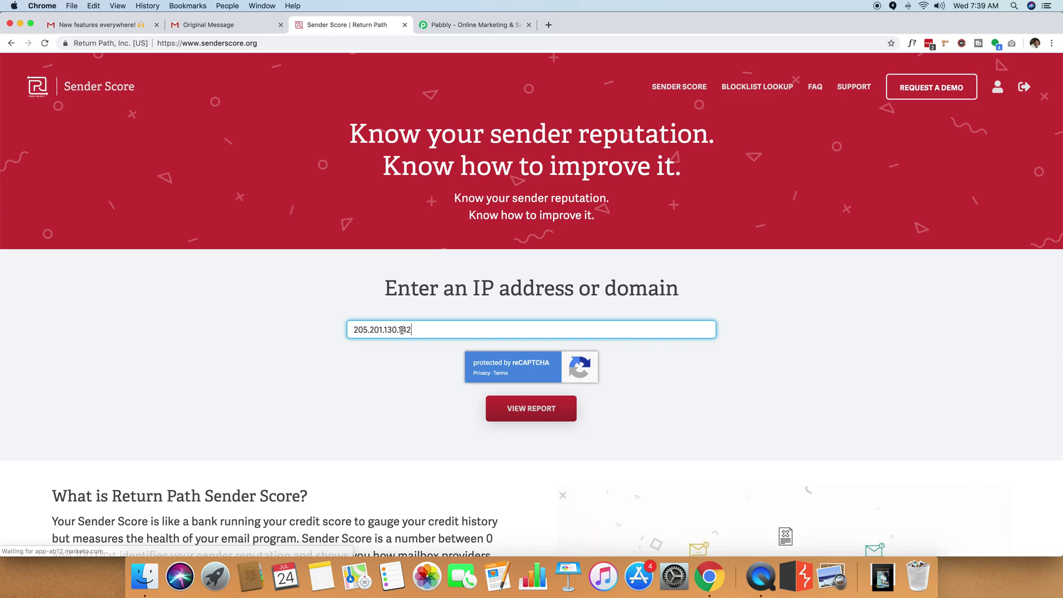
click(530, 411)
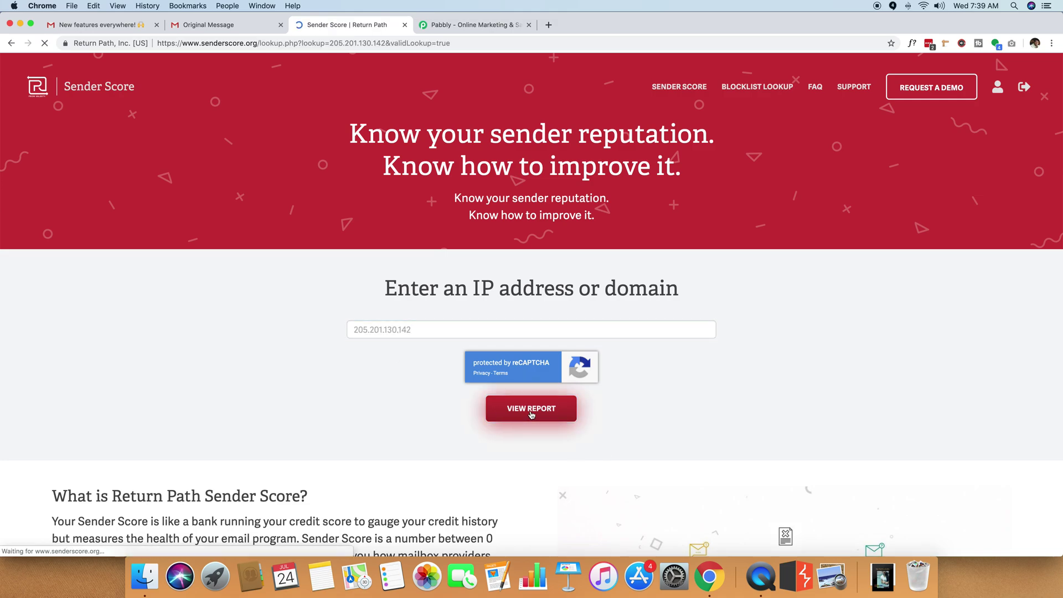
scroll(531, 416, down, 10)
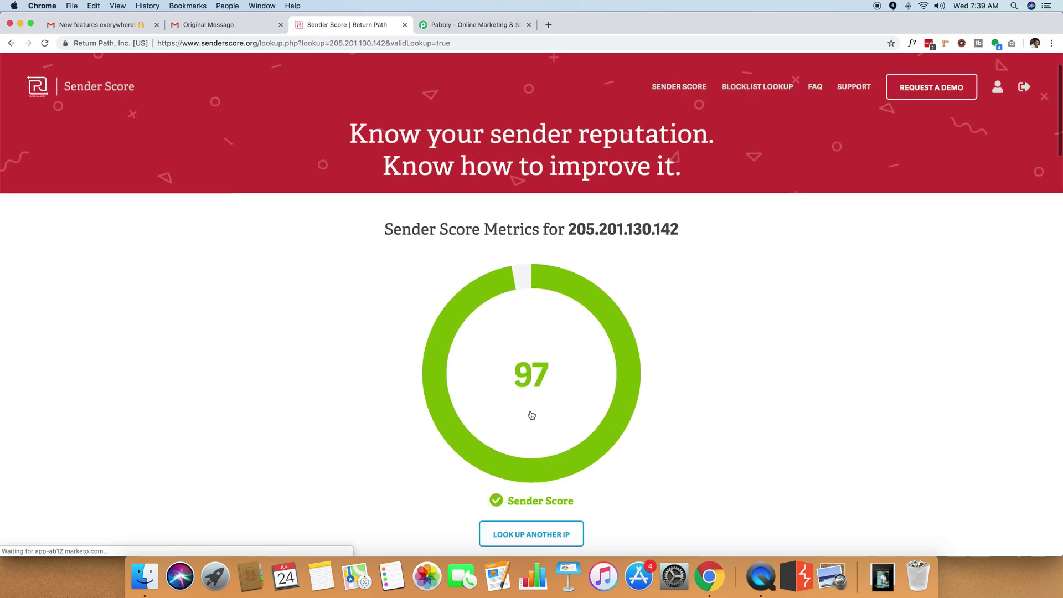
scroll(325, 360, down, 5)
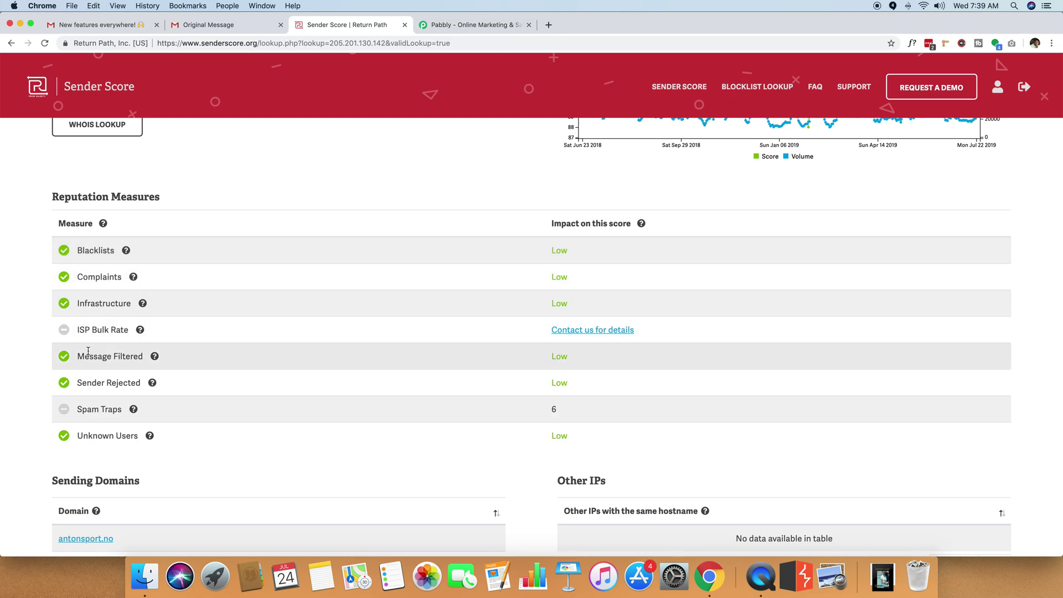
mouse_move(86, 356)
mouse_down()
mouse_move(133, 356)
mouse_move(77, 359)
mouse_up()
click(143, 358)
click(77, 359)
double_click(563, 357)
scroll(563, 357, down, 5)
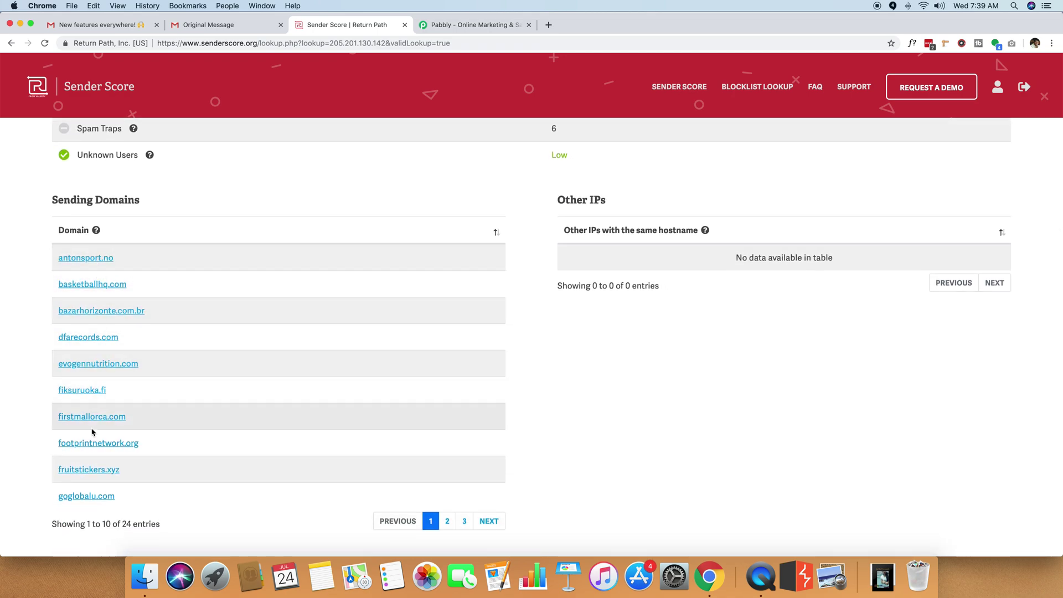
scroll(370, 325, up, 4)
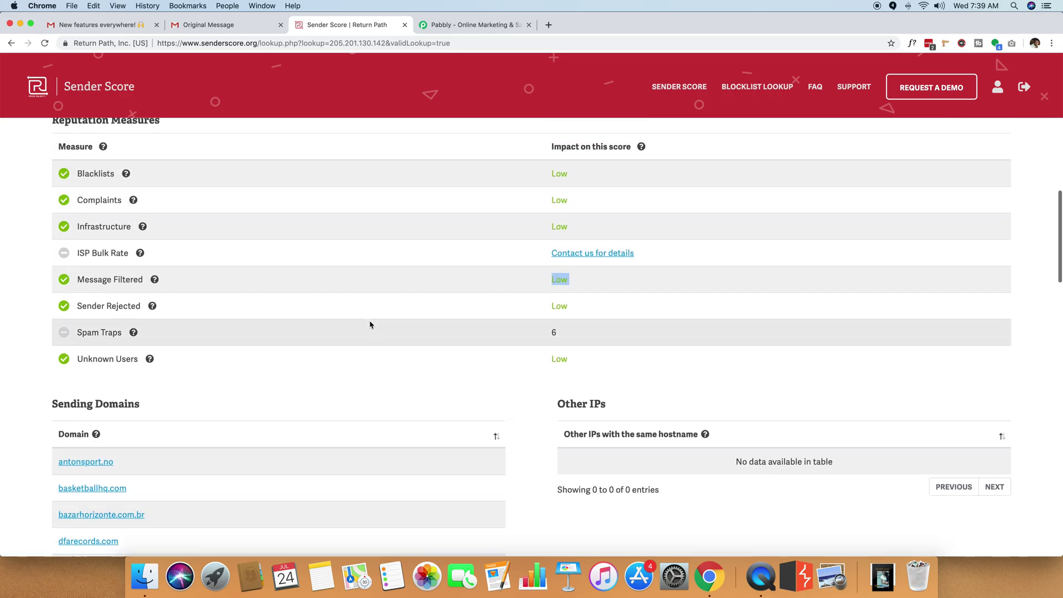
scroll(367, 325, down, 4)
scroll(570, 374, up, 2)
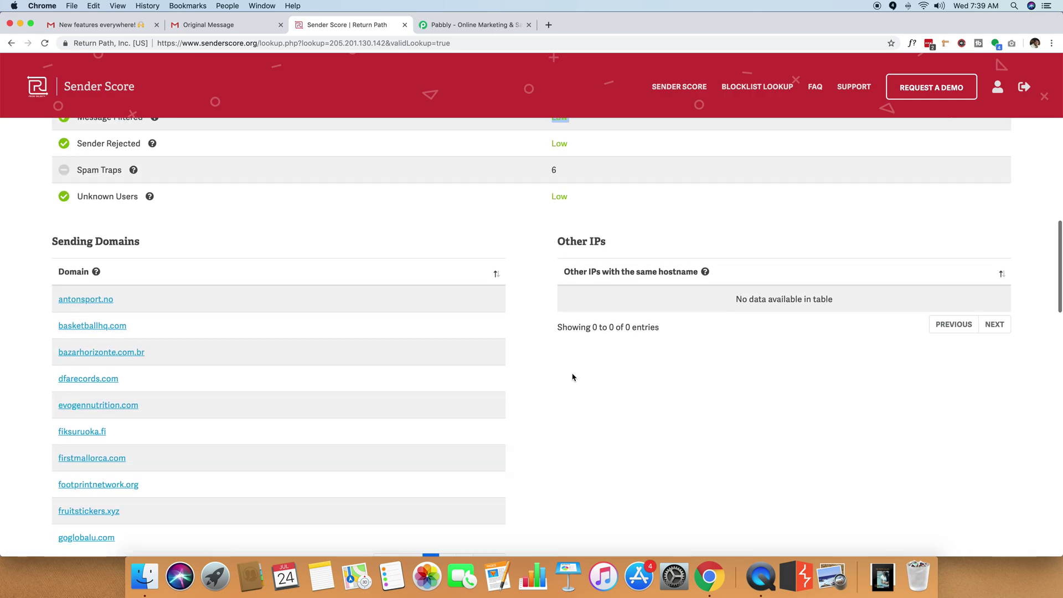
scroll(571, 374, down, 9)
scroll(572, 376, up, 15)
scroll(572, 377, up, 10)
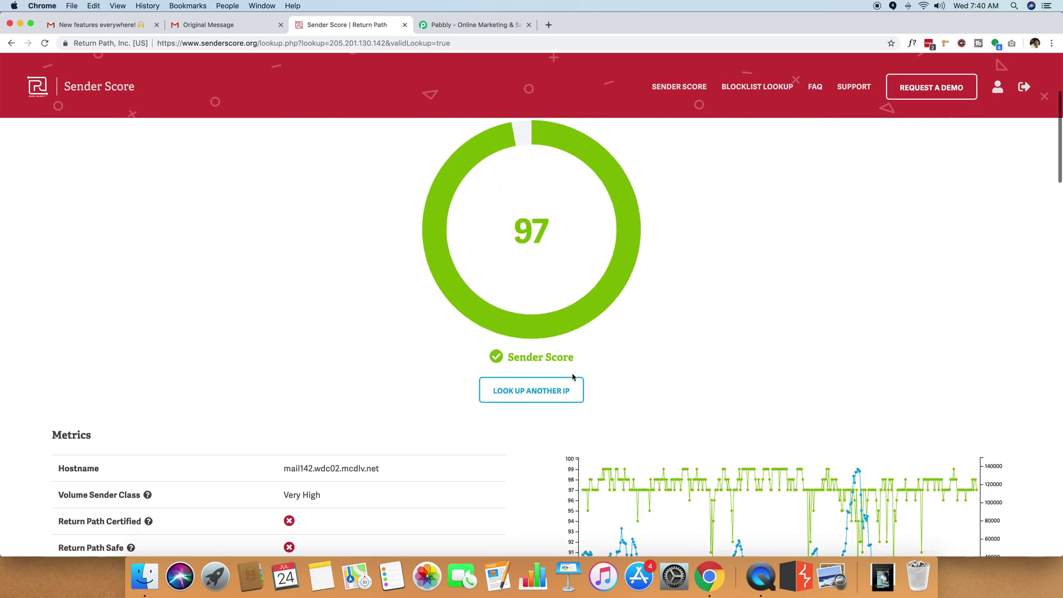